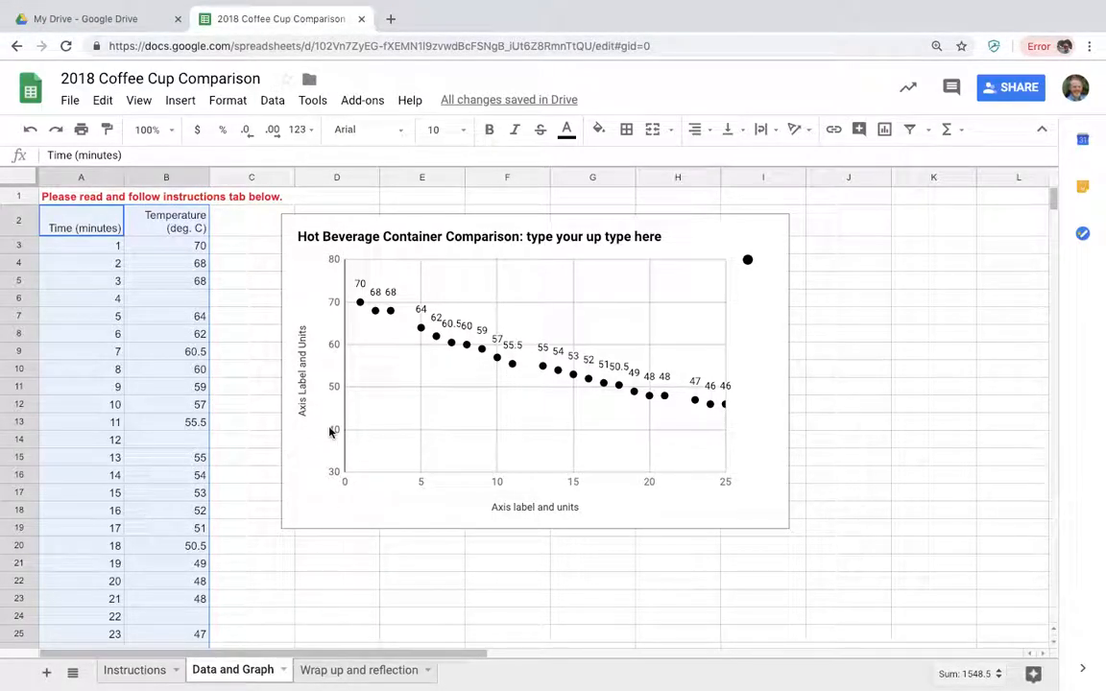
On the Instructions sheet, clear the completion mark for task 1 and enter a new "x" in cell C2.
click(173, 250)
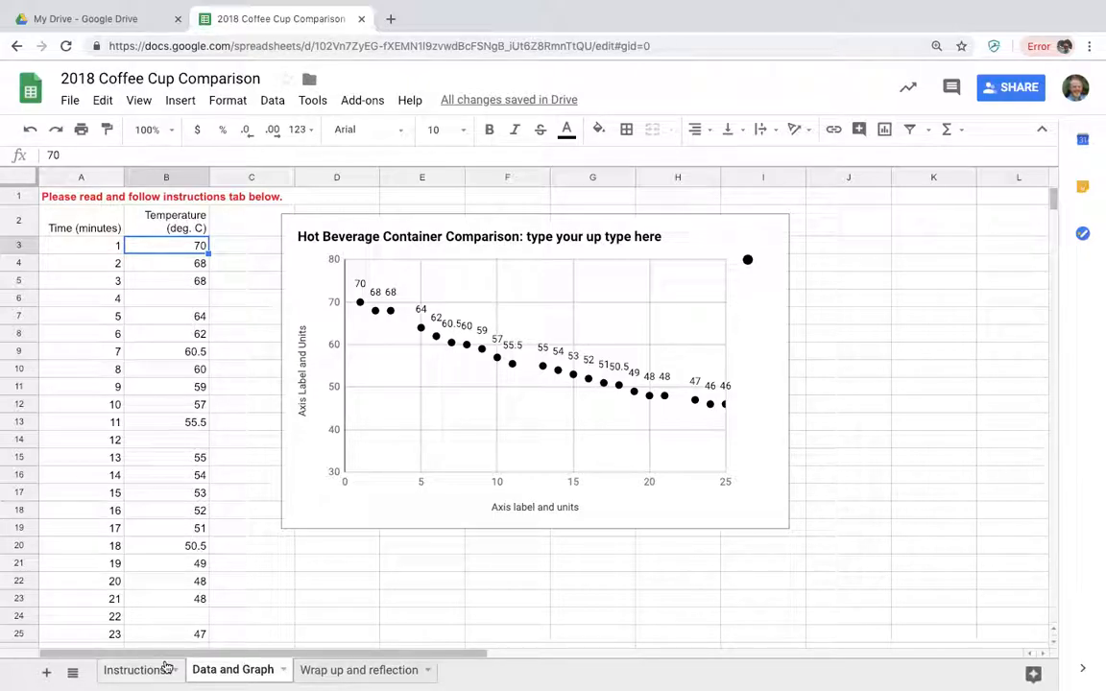
click(135, 670)
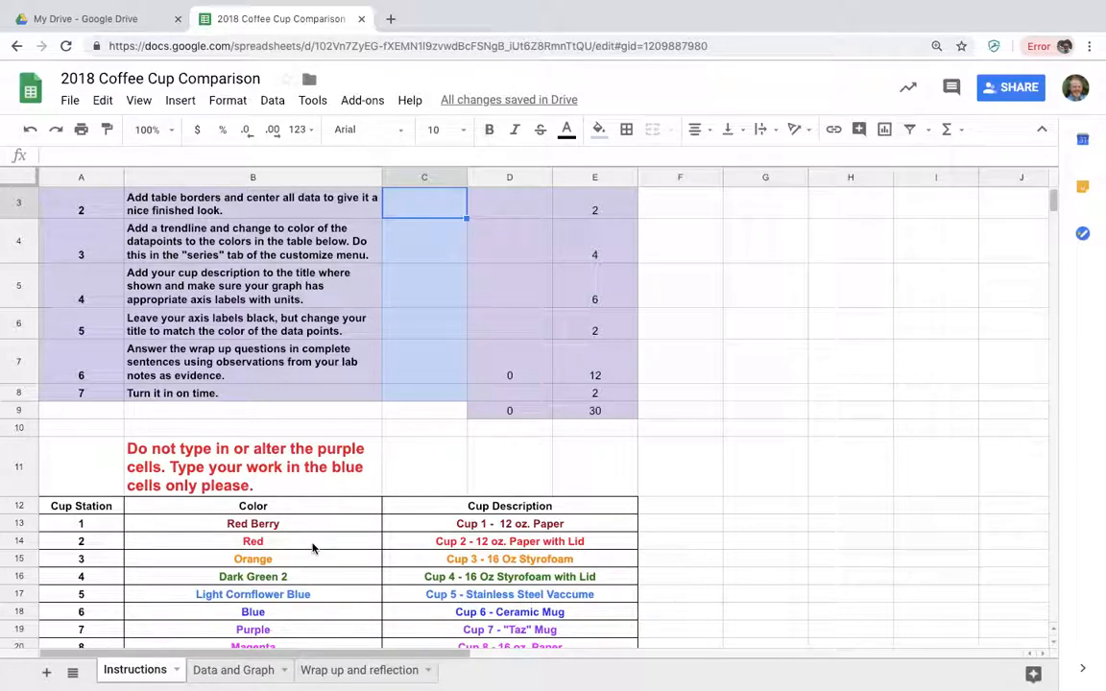
scroll(312, 548, down, 1)
scroll(314, 548, up, 3)
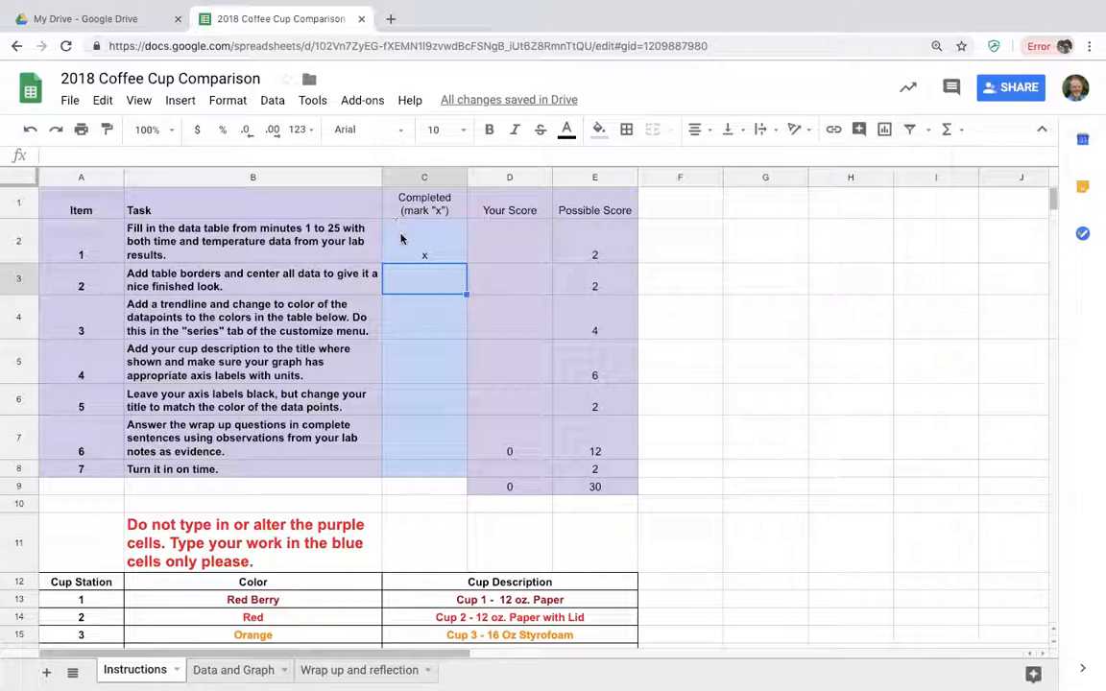
click(430, 252)
key(Delete)
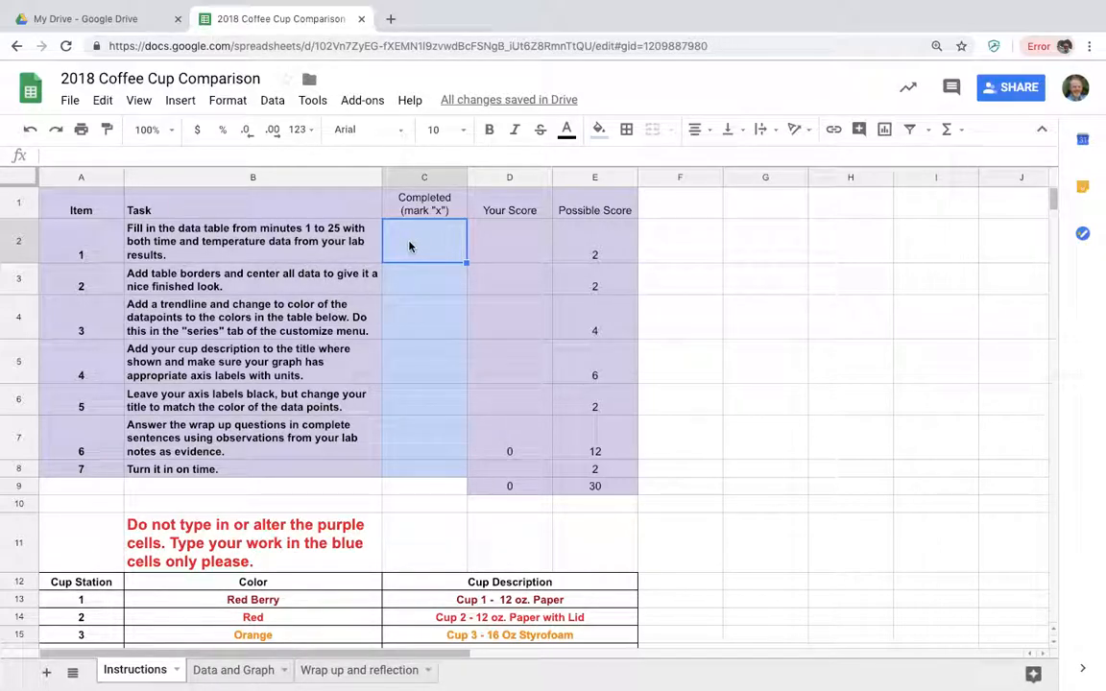
text(x)
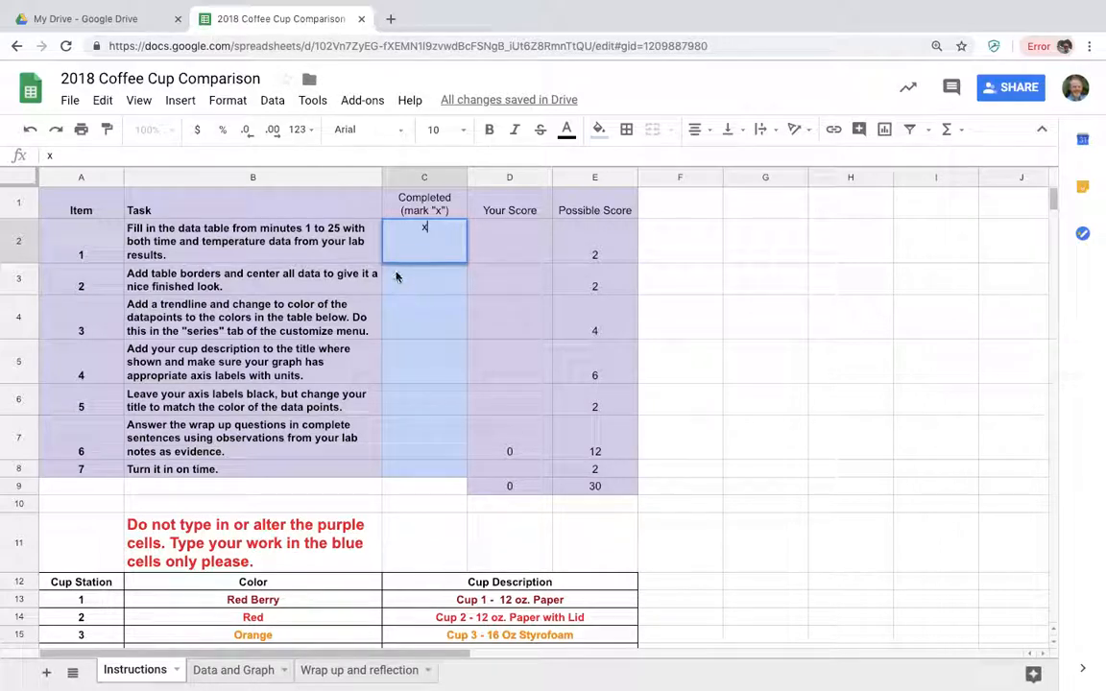
click(324, 279)
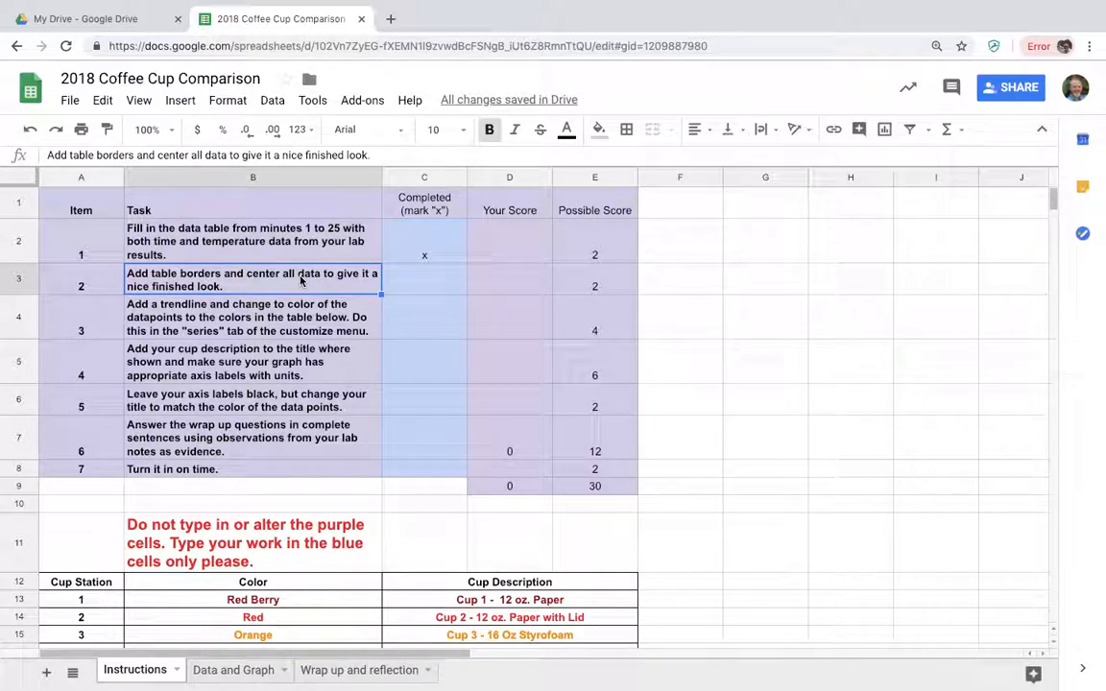
On the Data and Graph sheet, apply all borders to the time and temperature table, A2:B27.
click(237, 669)
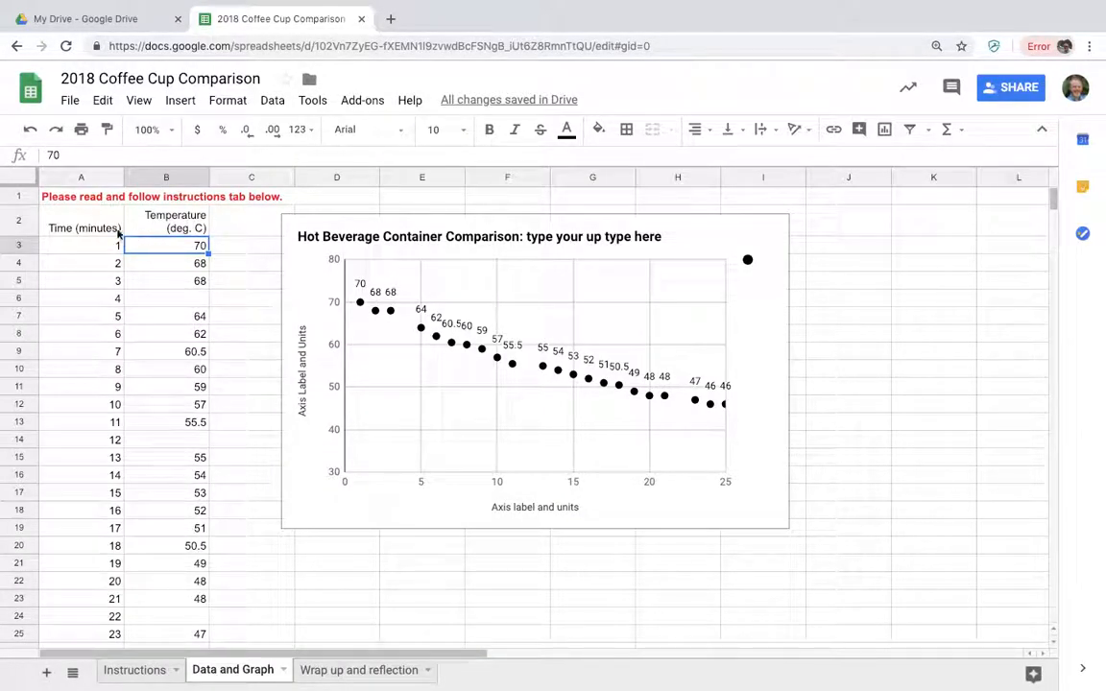
drag(96, 228, 180, 587)
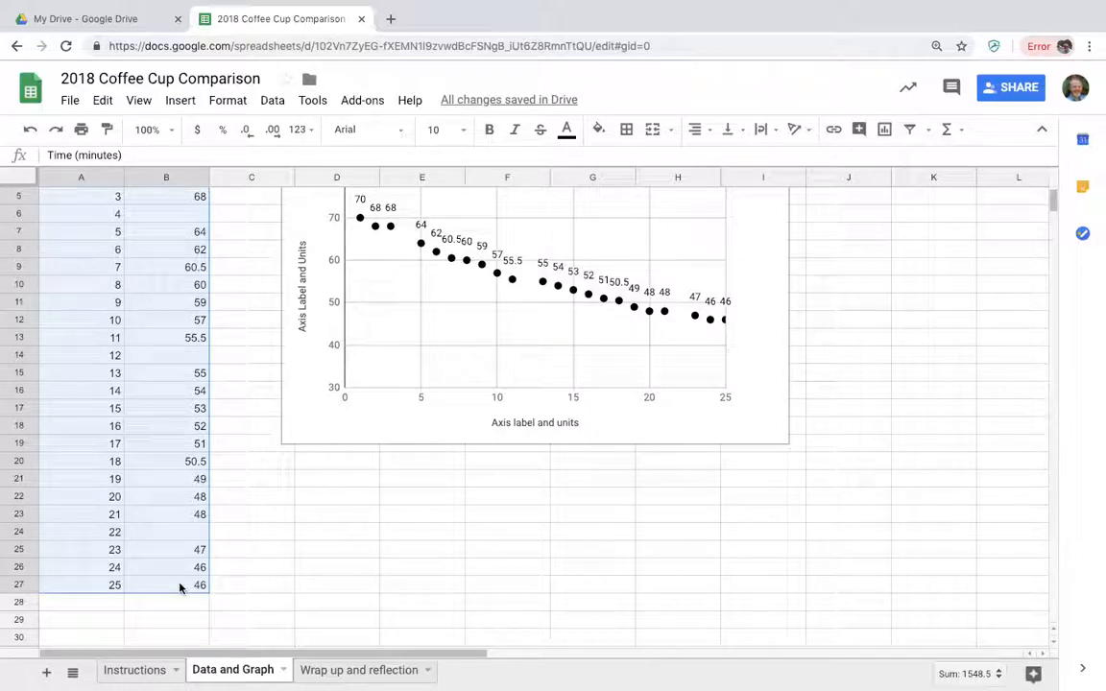
scroll(179, 588, down, 3)
scroll(179, 587, up, 8)
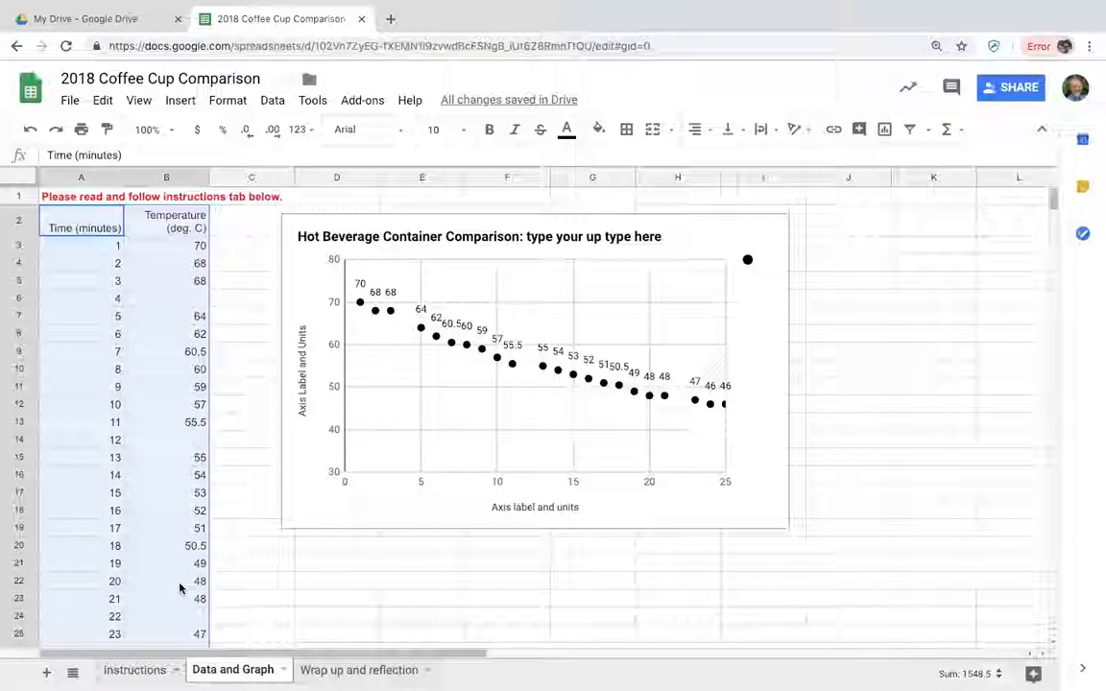
click(627, 130)
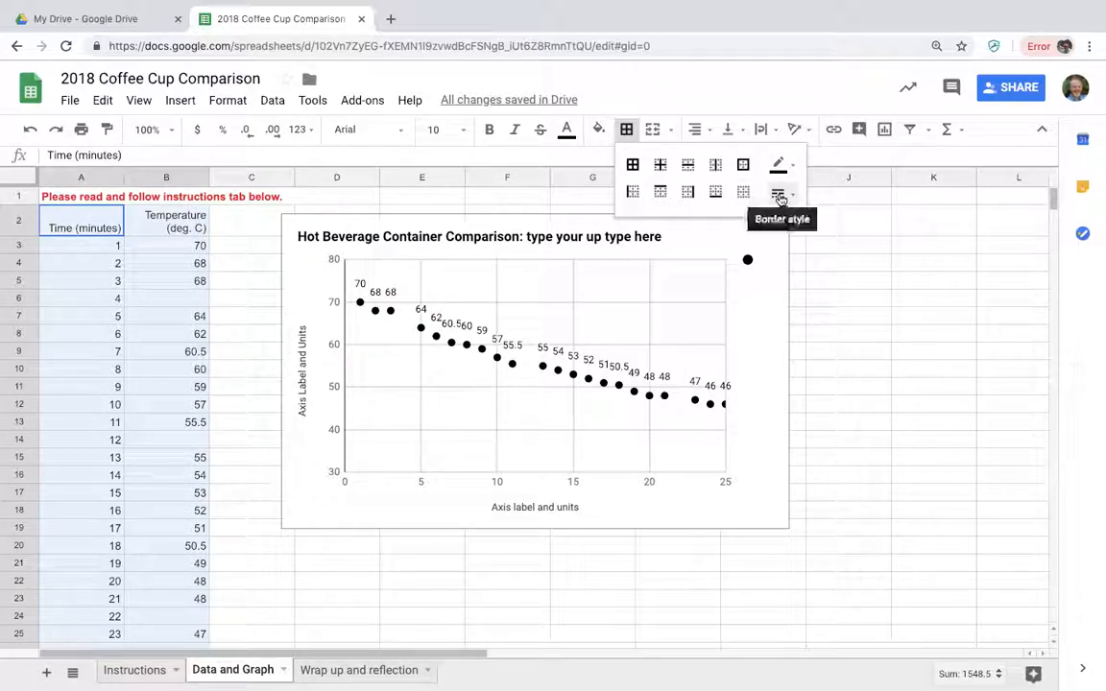
click(635, 170)
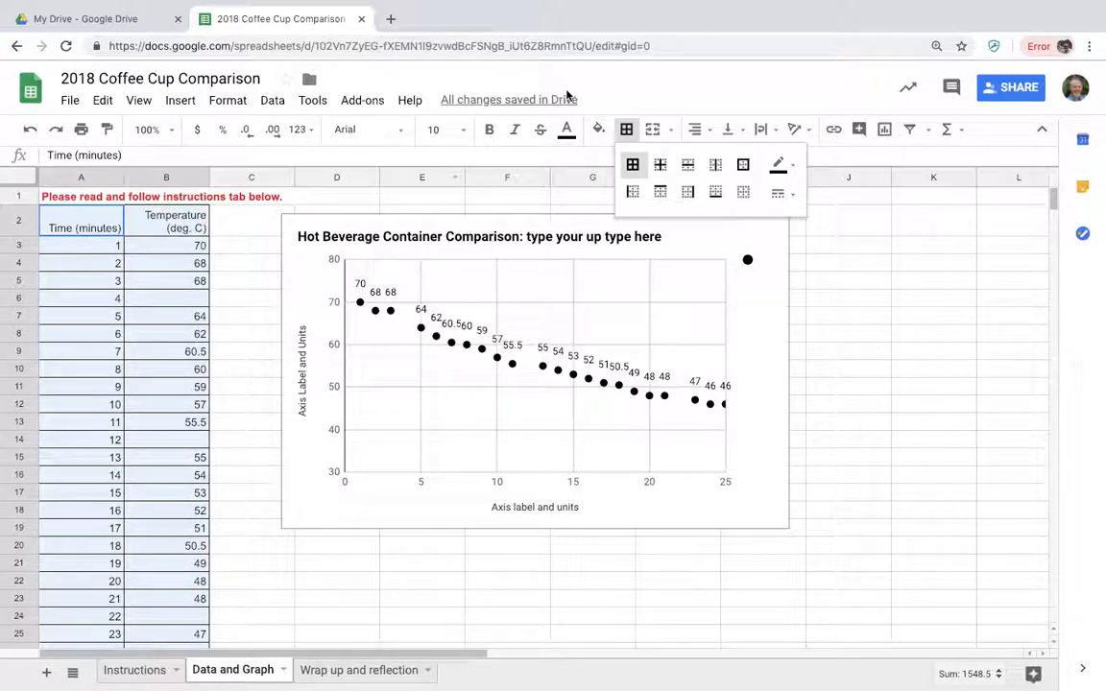
Center the table's data horizontally and show the temperature column with one decimal place.
click(697, 131)
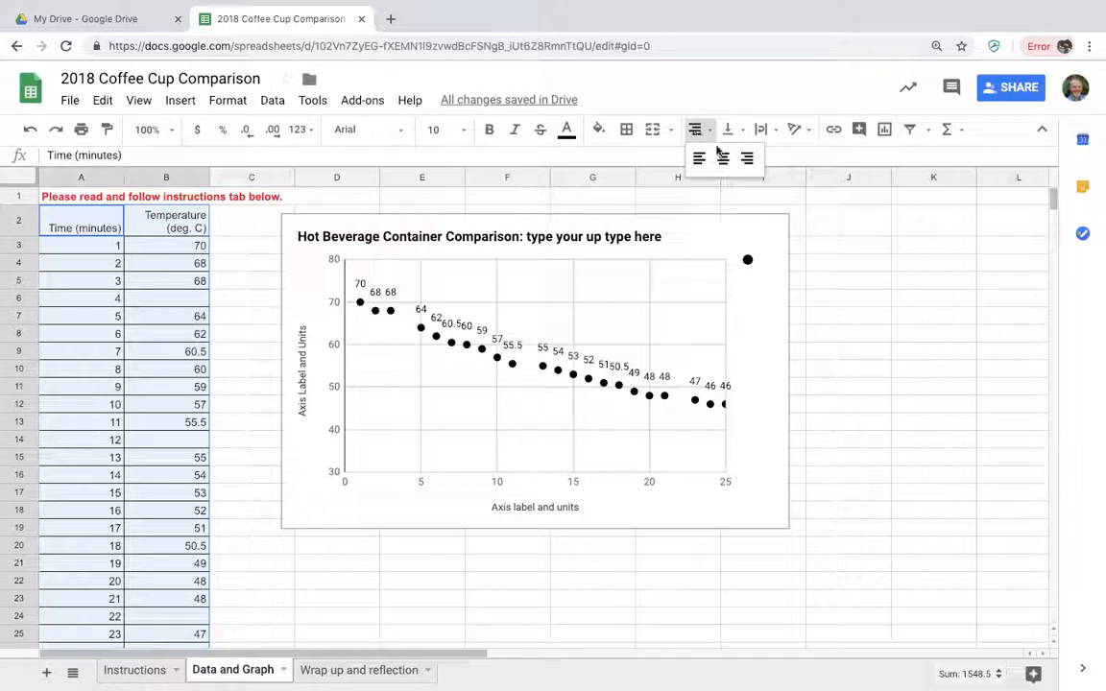
click(724, 160)
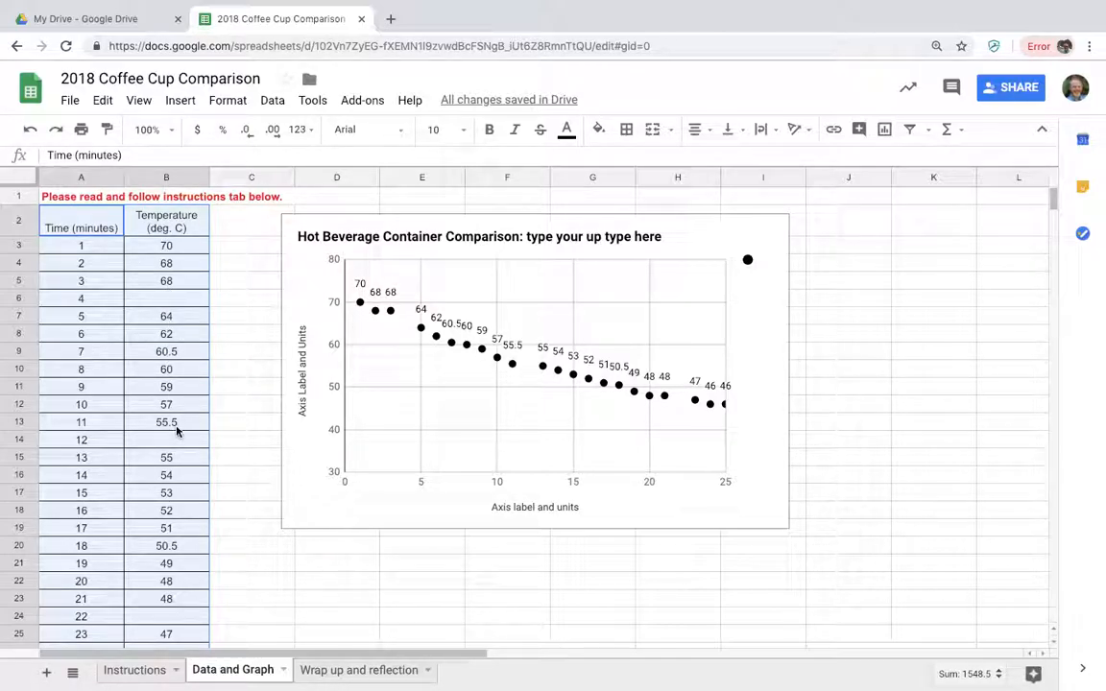
click(172, 178)
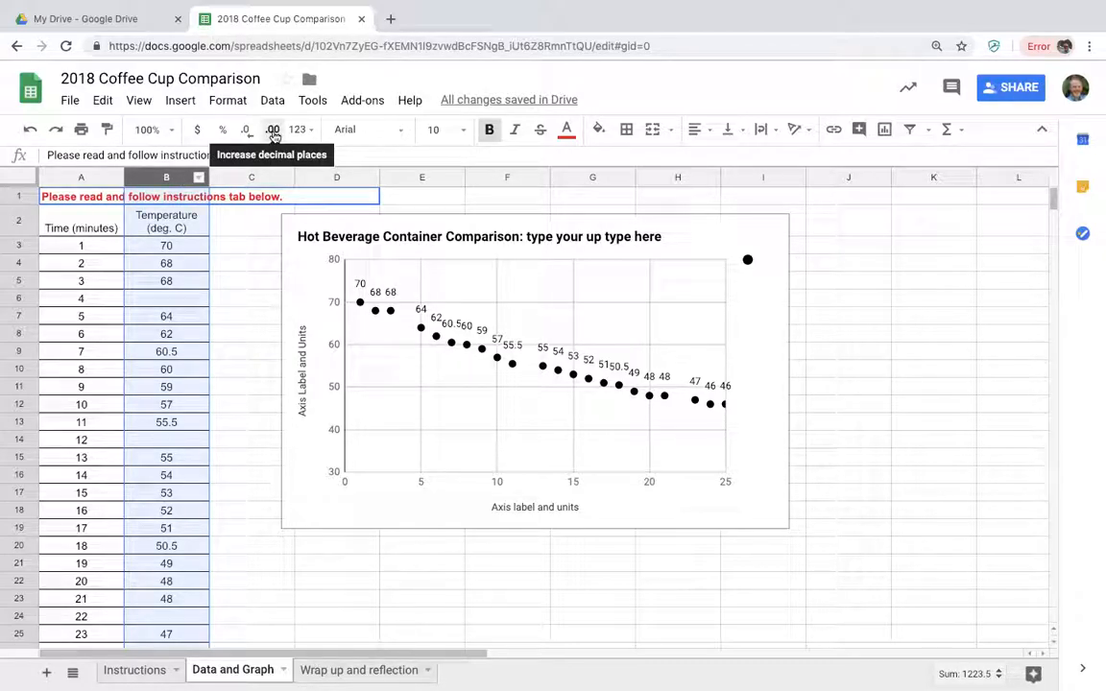
click(273, 131)
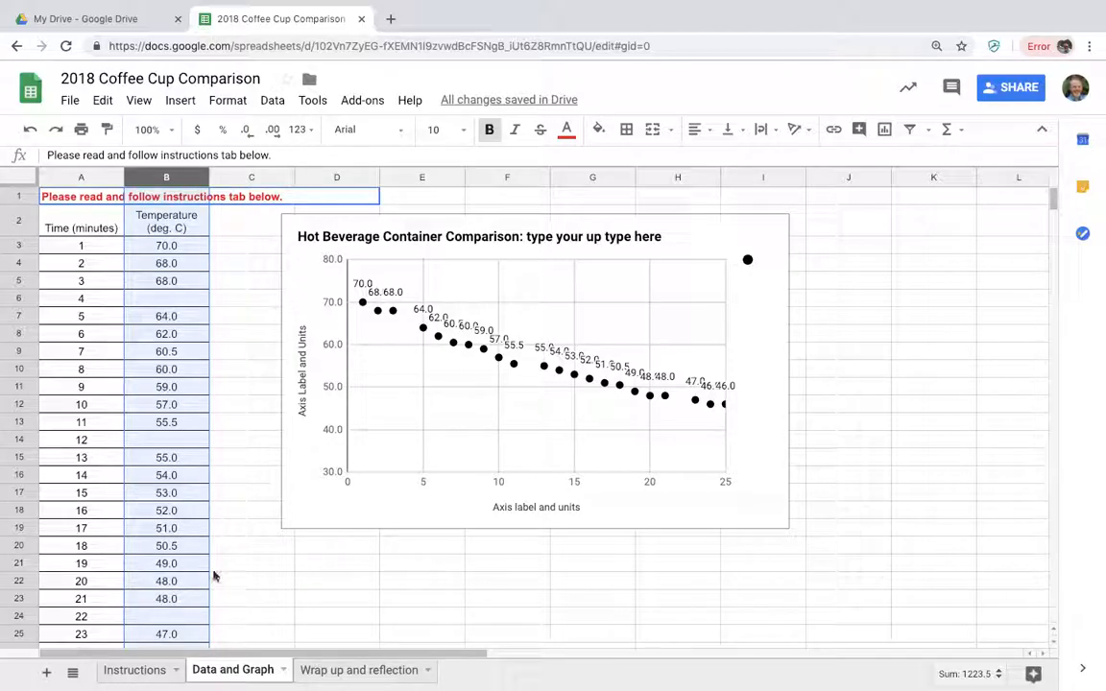
On the Instructions sheet, mark task 2, table borders and centering, as completed with an "x" in cell C3.
click(153, 669)
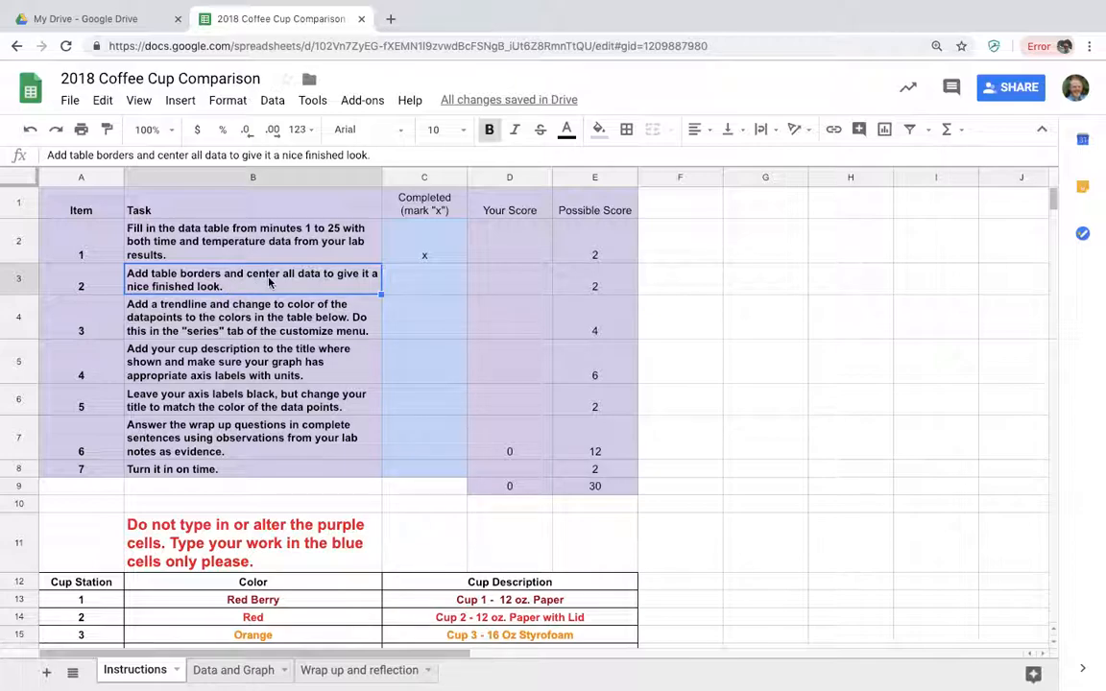
click(419, 286)
text(x)
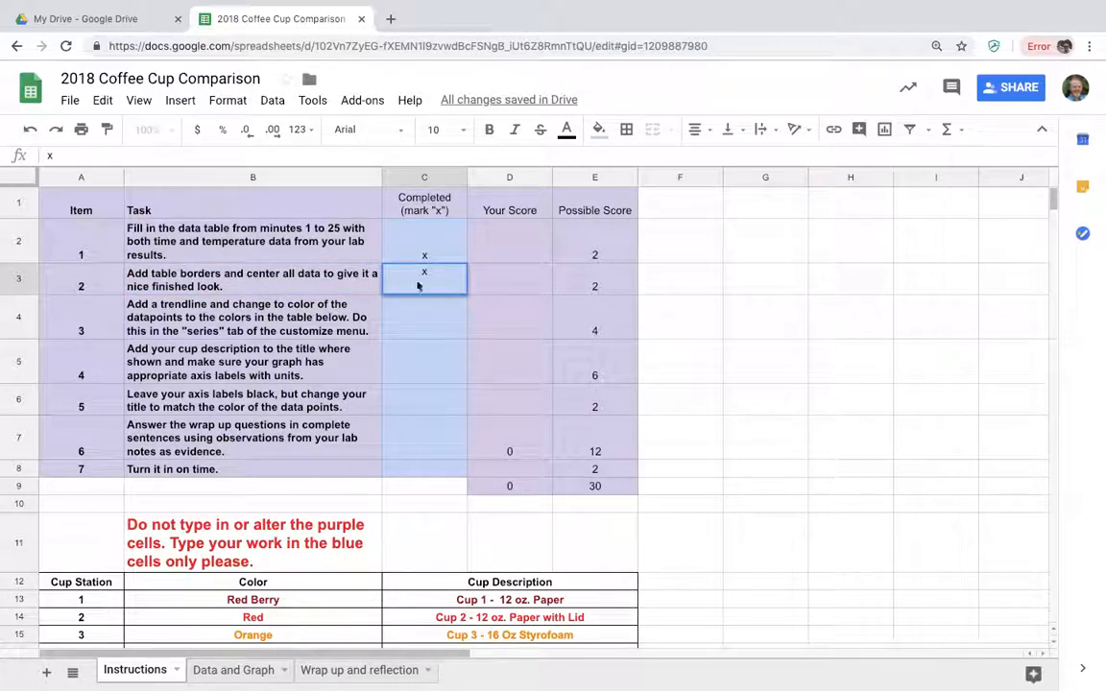
click(267, 323)
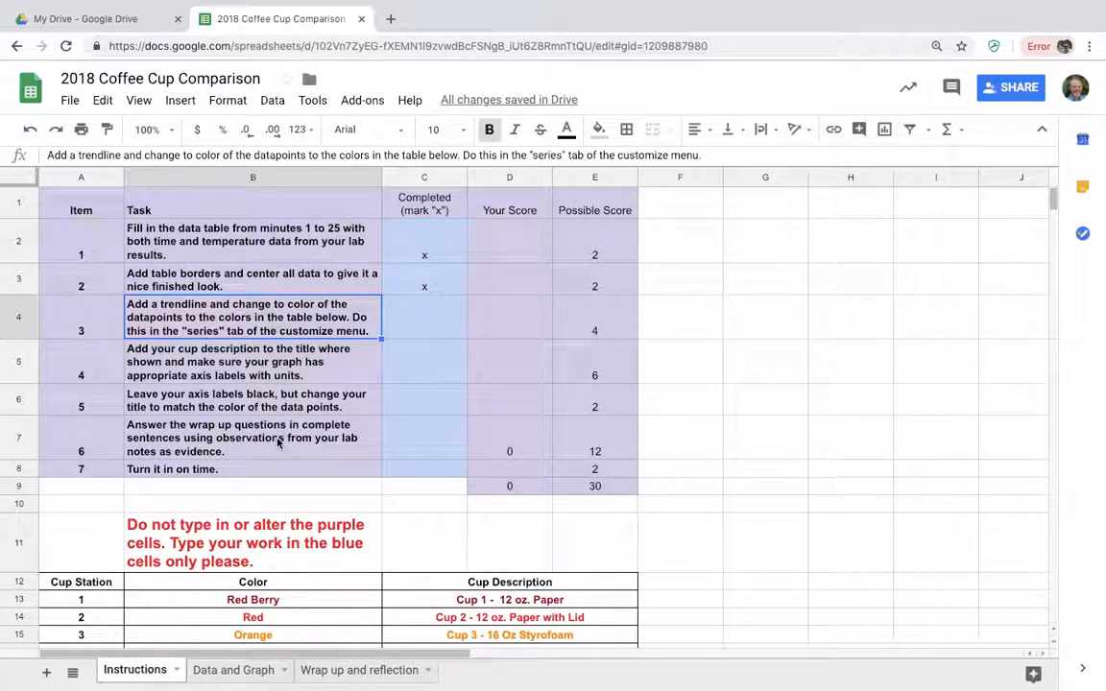
Check the cup station color table, and set the chart's data series color on the Data and Graph sheet to dark green 2.
scroll(276, 440, down, 3)
scroll(277, 440, down, 1)
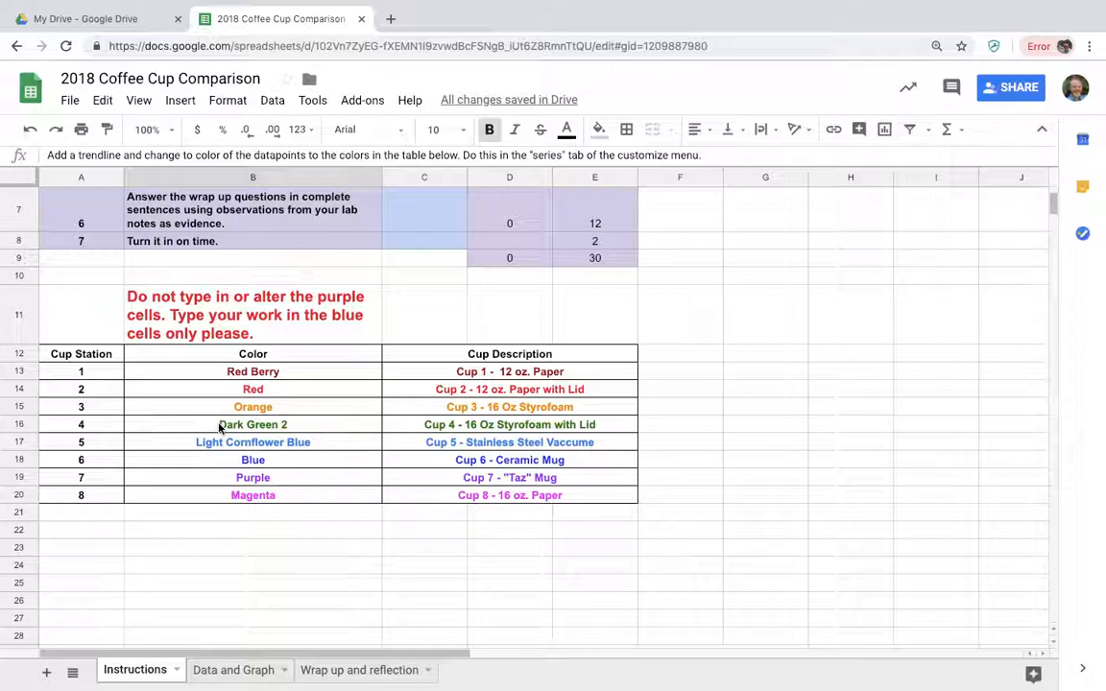
scroll(251, 300, up, 5)
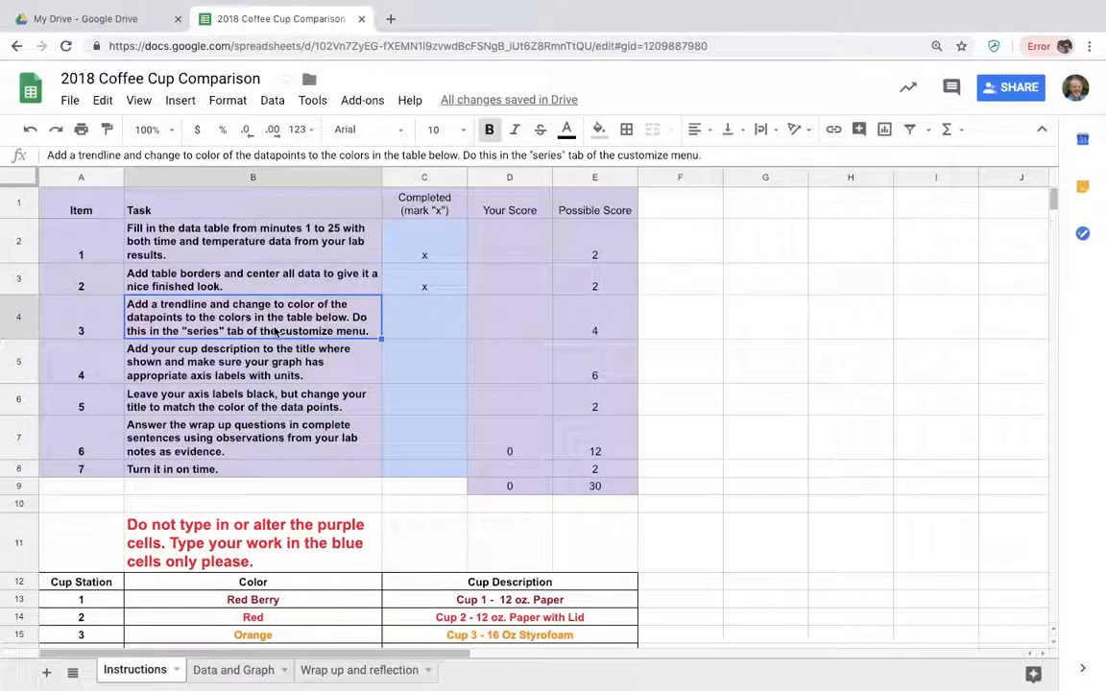
click(213, 670)
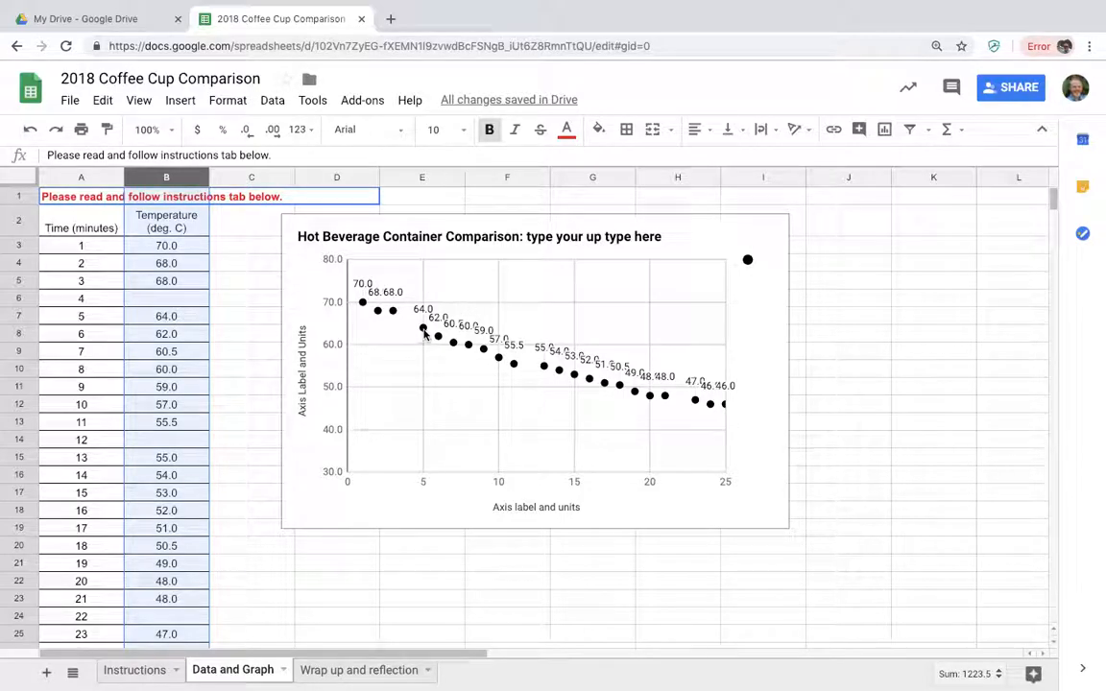
double_click(544, 371)
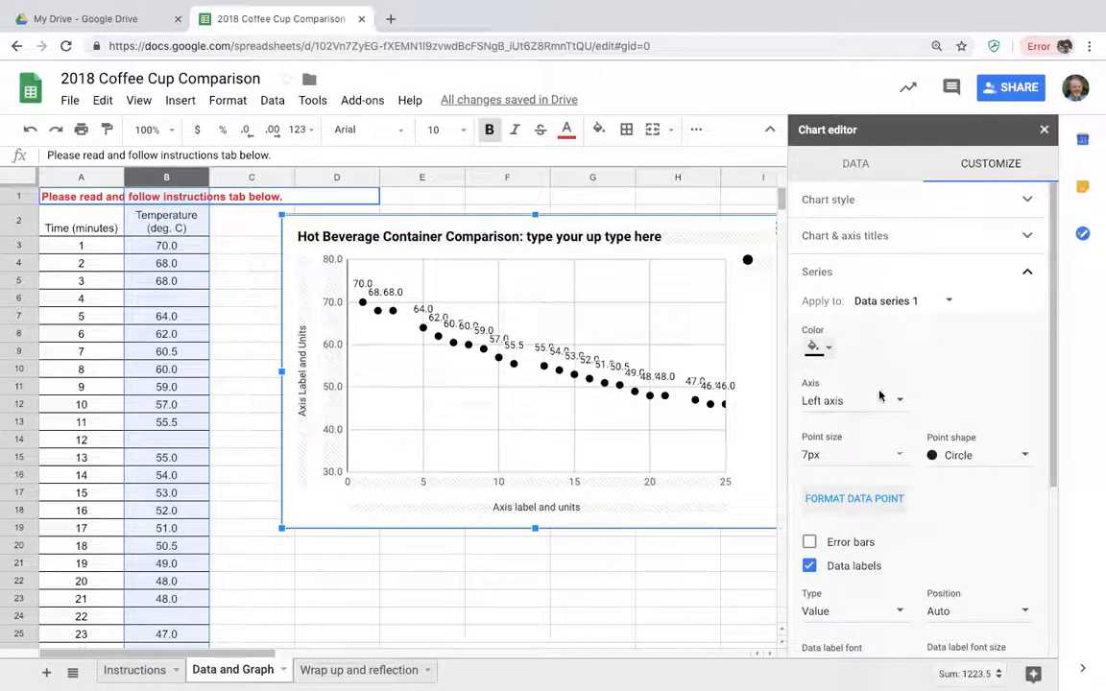
click(819, 351)
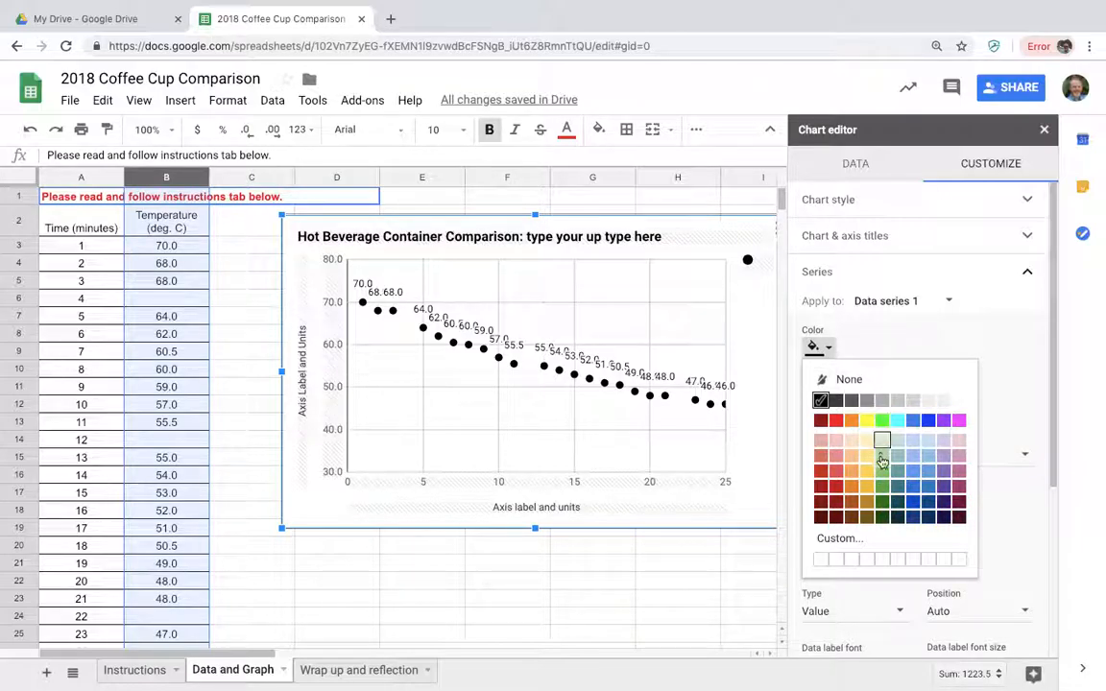
click(882, 505)
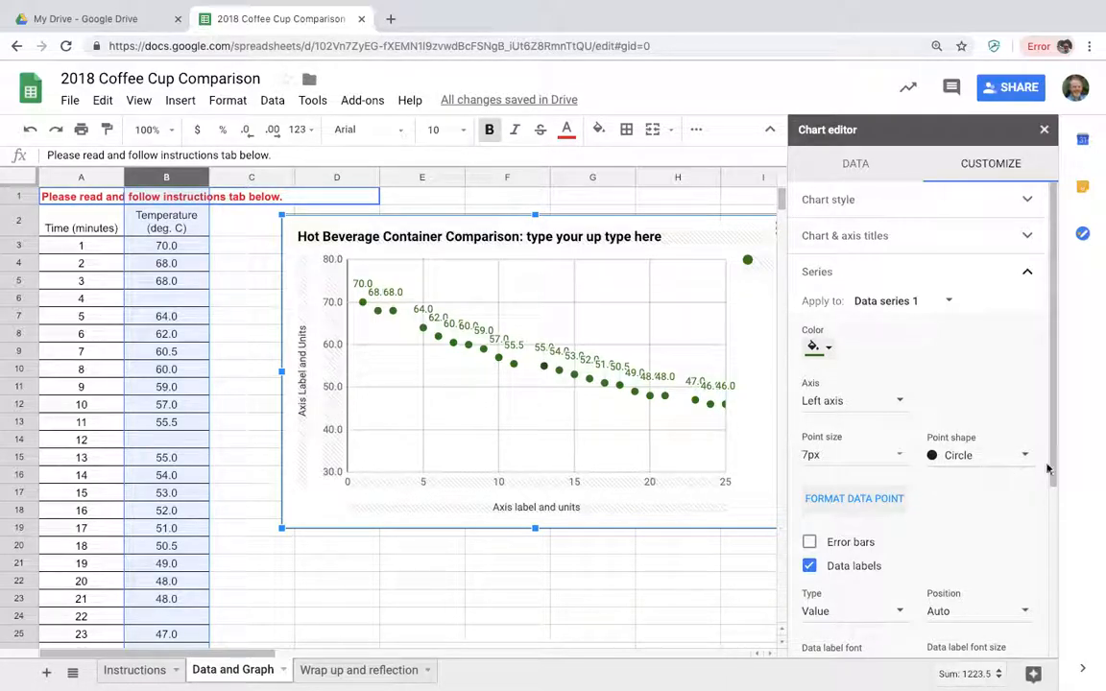
Add a trendline to the chart's data series and set the data label text color to dark green.
drag(1052, 461, 1063, 523)
scroll(1068, 534, down, 1)
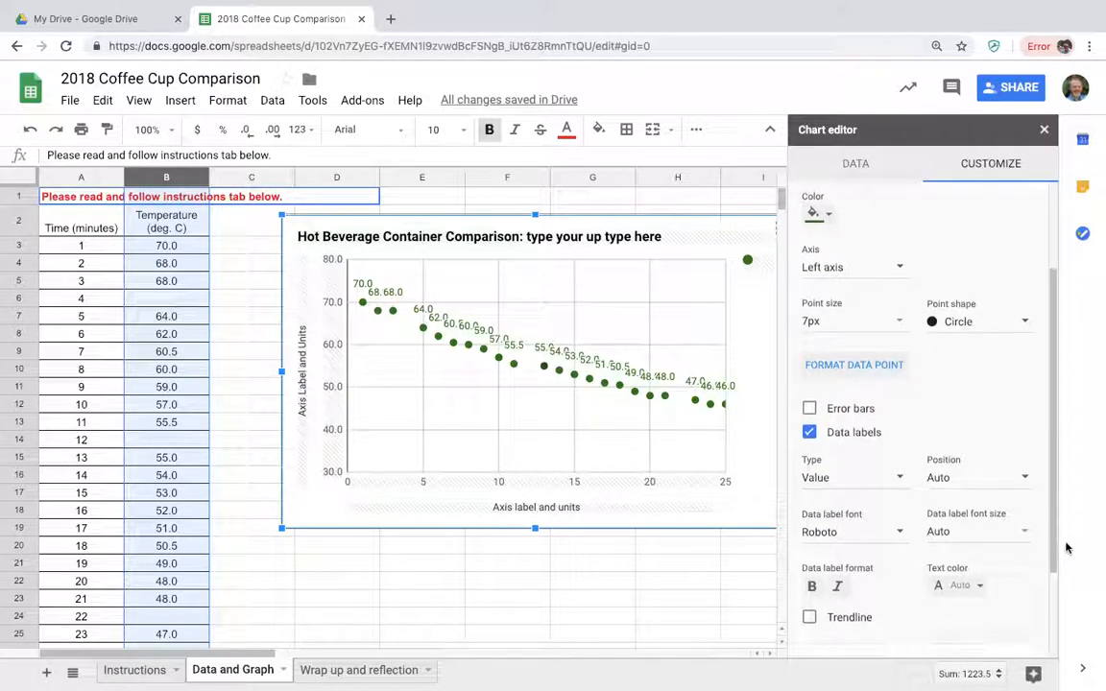
click(809, 614)
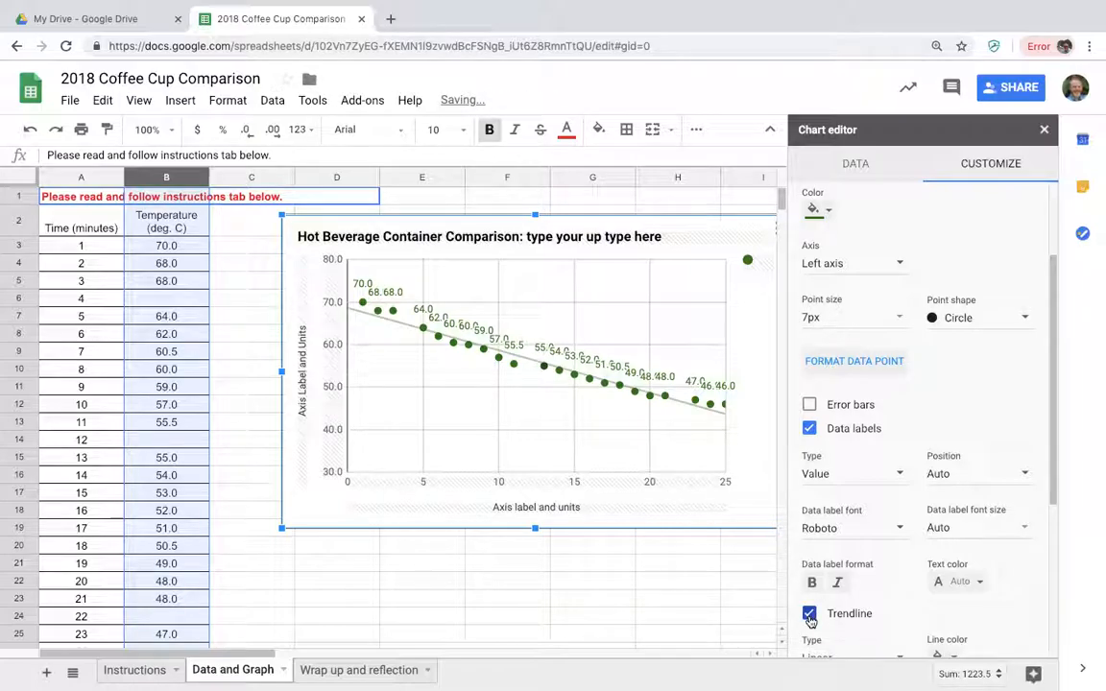
click(955, 582)
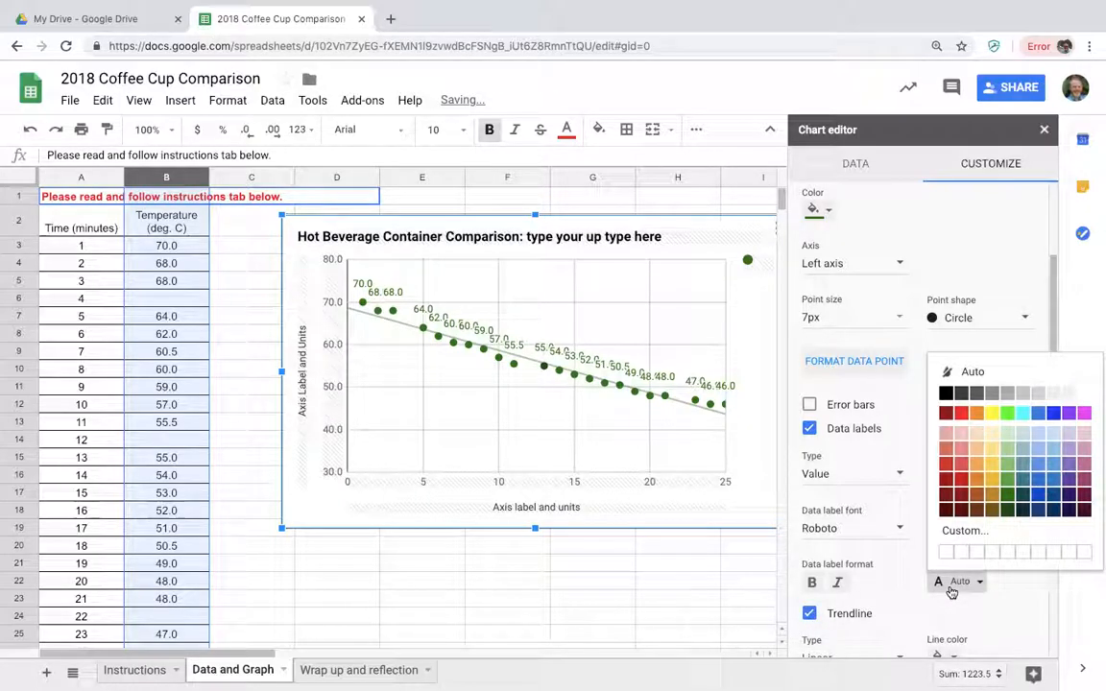
click(1014, 503)
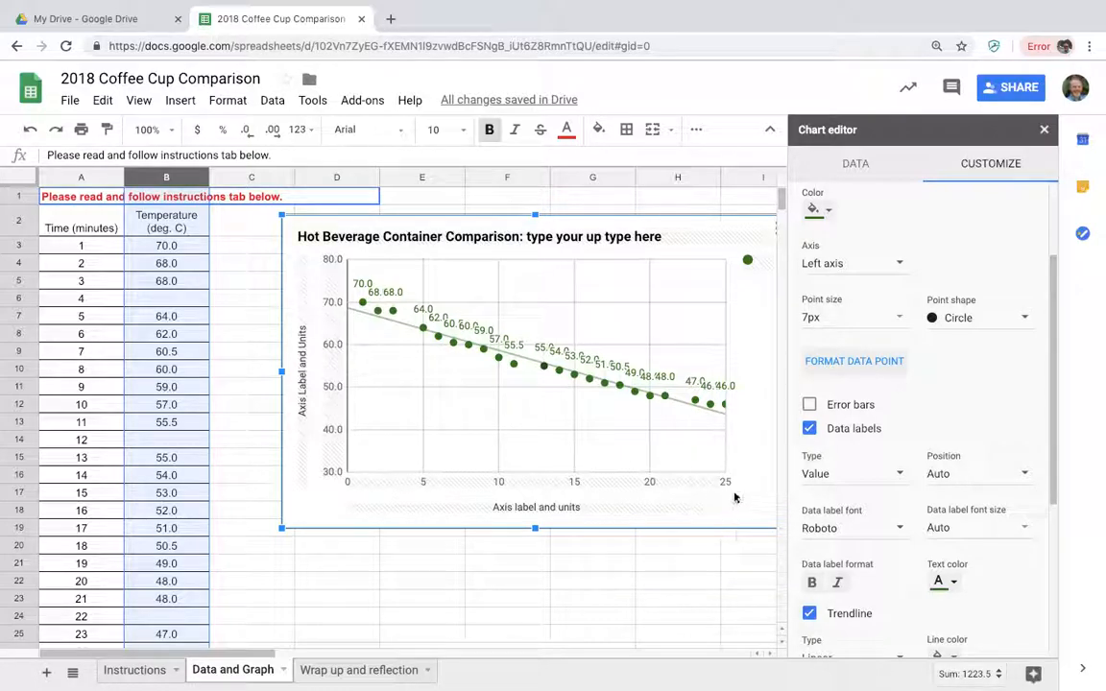
Change the trendline type to Polynomial.
scroll(862, 540, up, 1)
scroll(859, 539, down, 3)
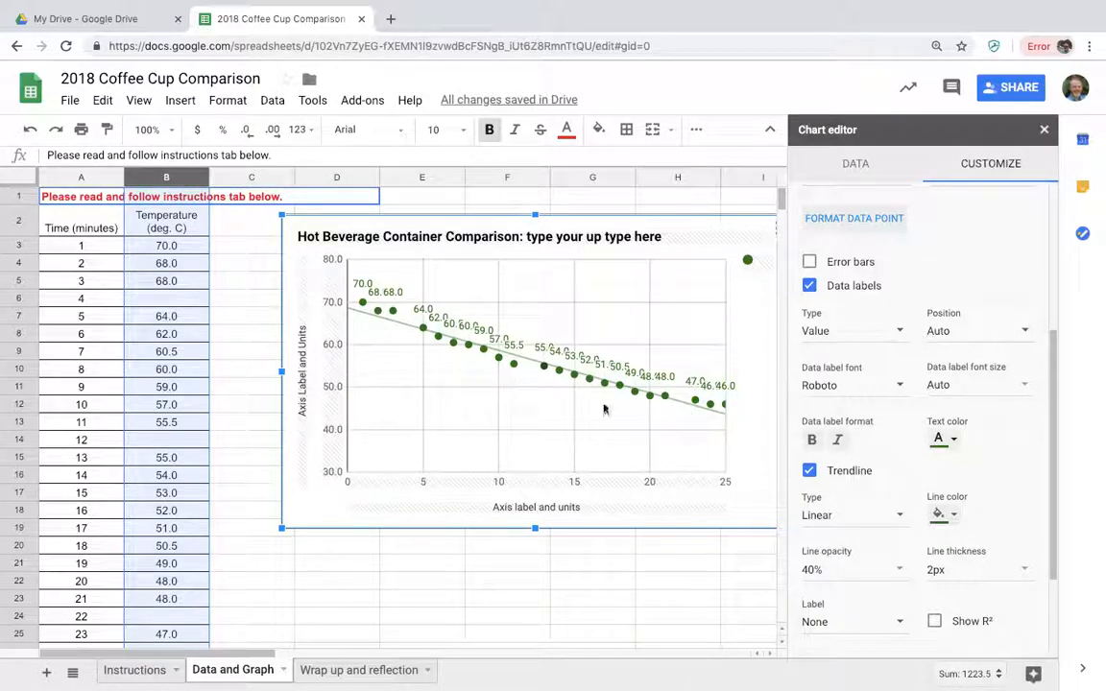
click(817, 518)
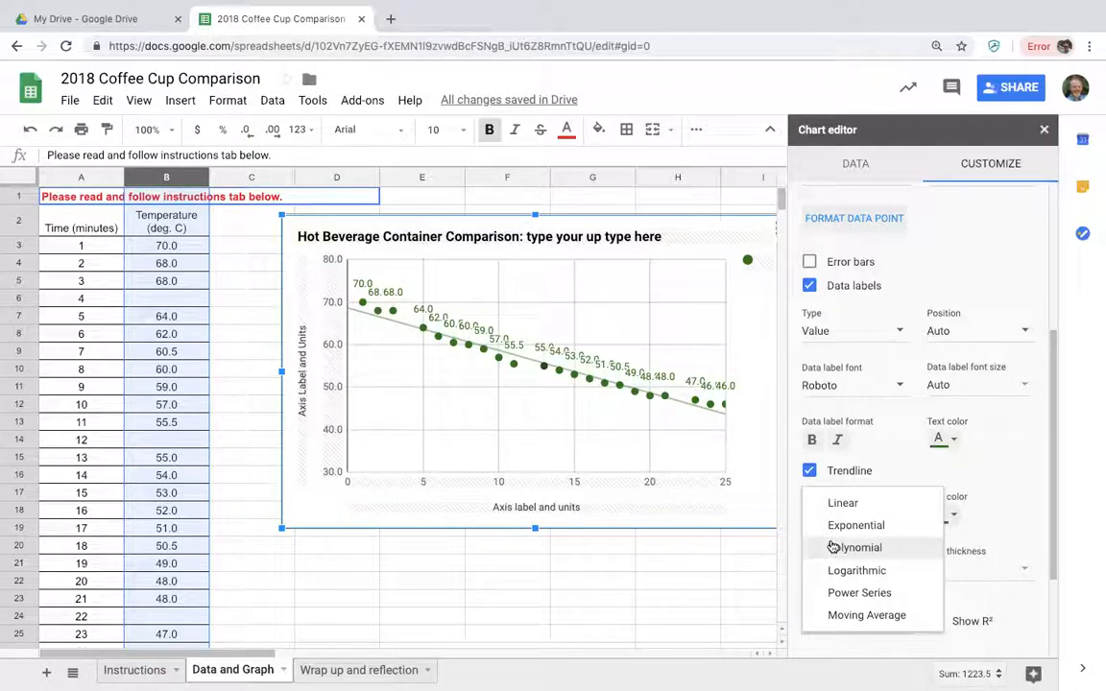
click(833, 546)
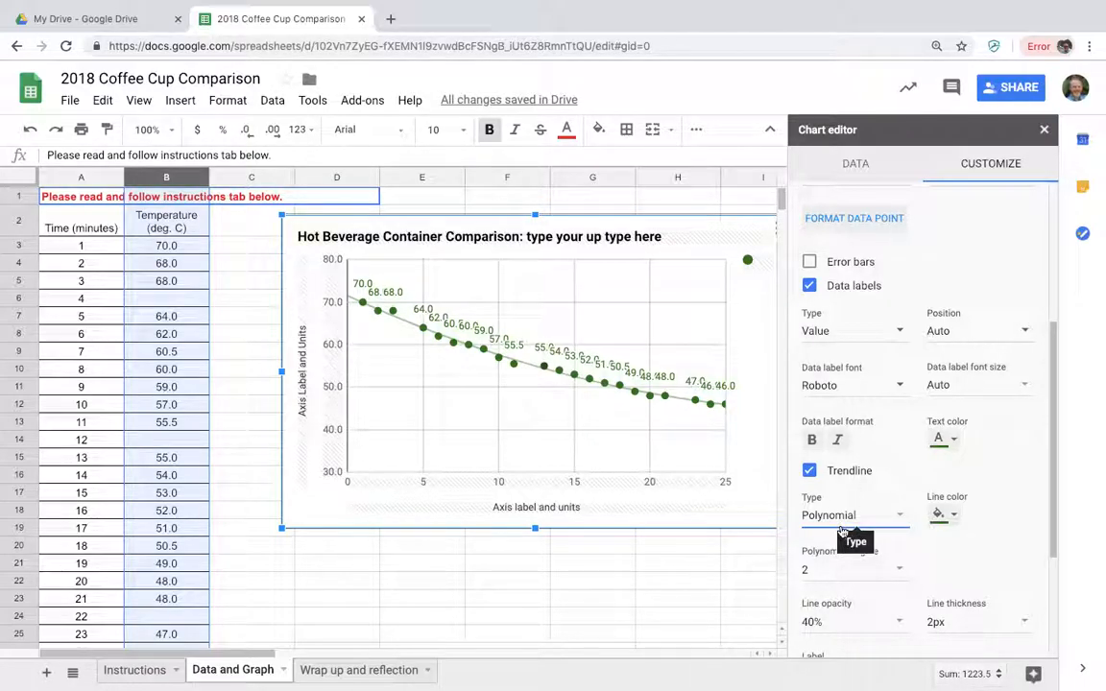
click(849, 516)
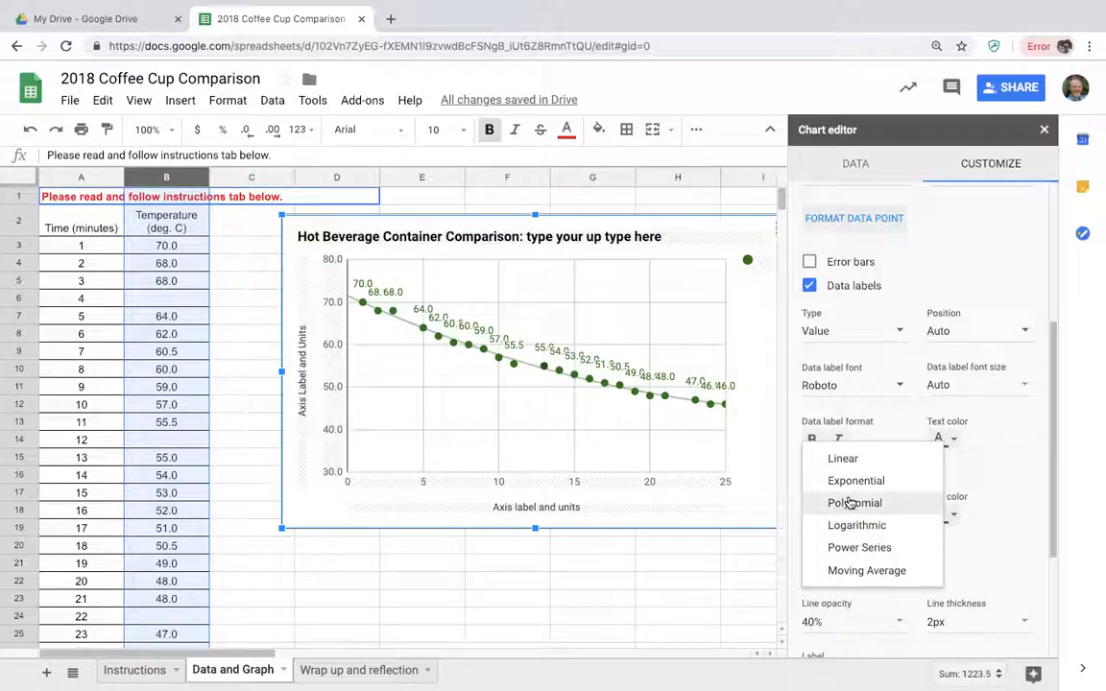
click(849, 504)
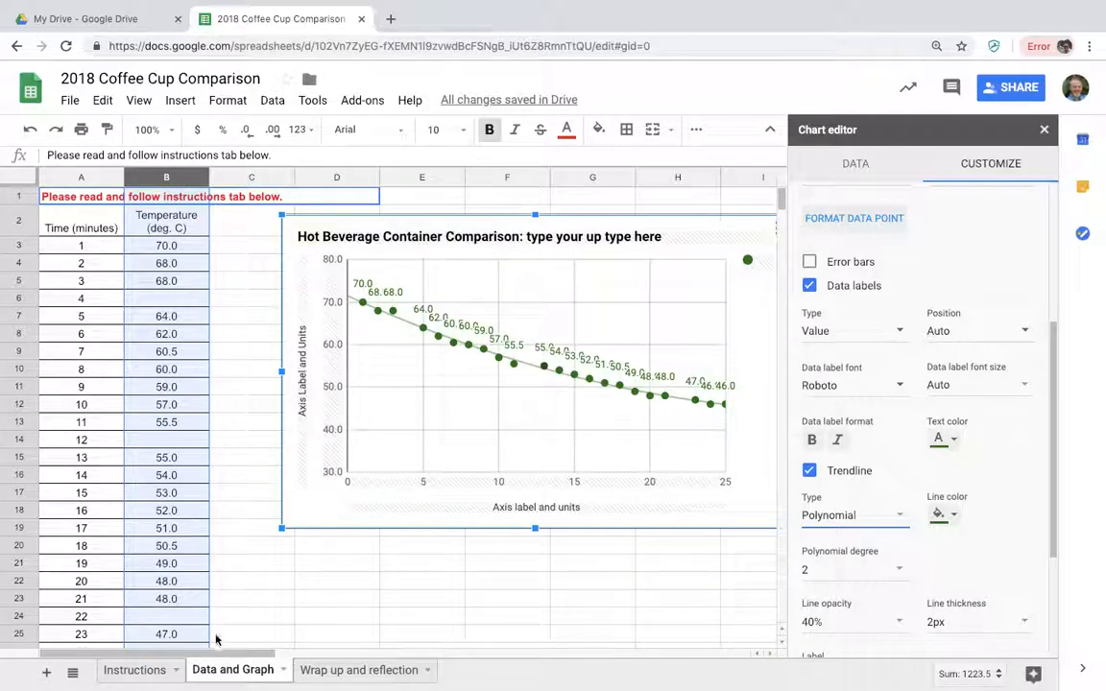
On the Instructions sheet, mark task 3, the trendline and data point color, as completed with an "x" in cell C4.
click(140, 671)
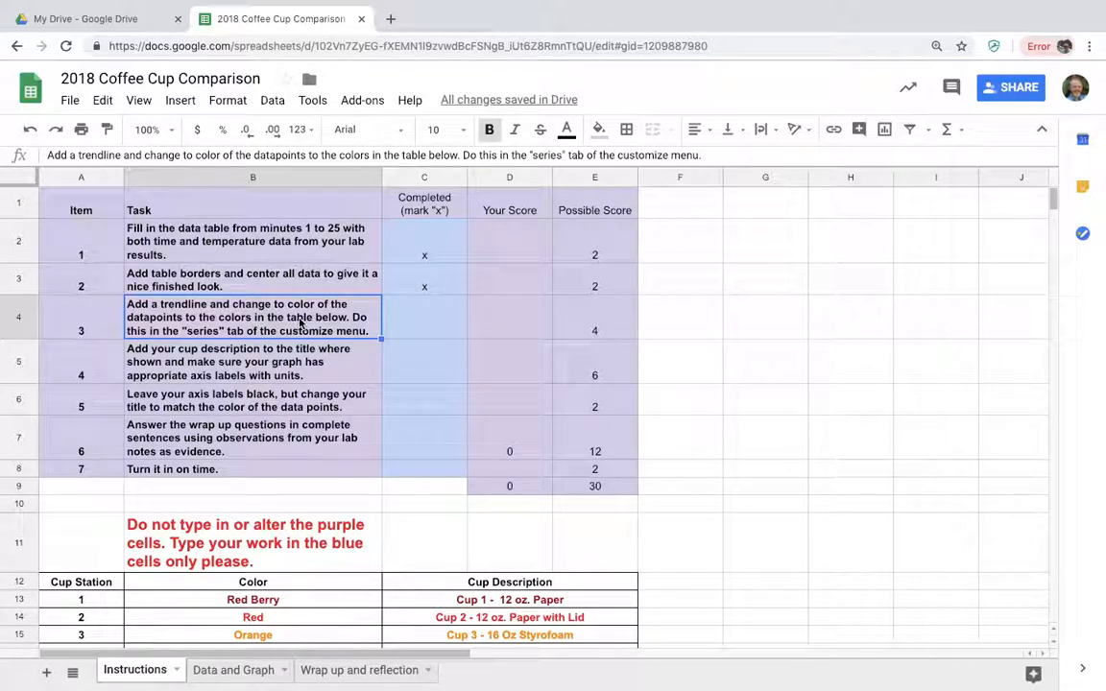
click(420, 319)
text(x)
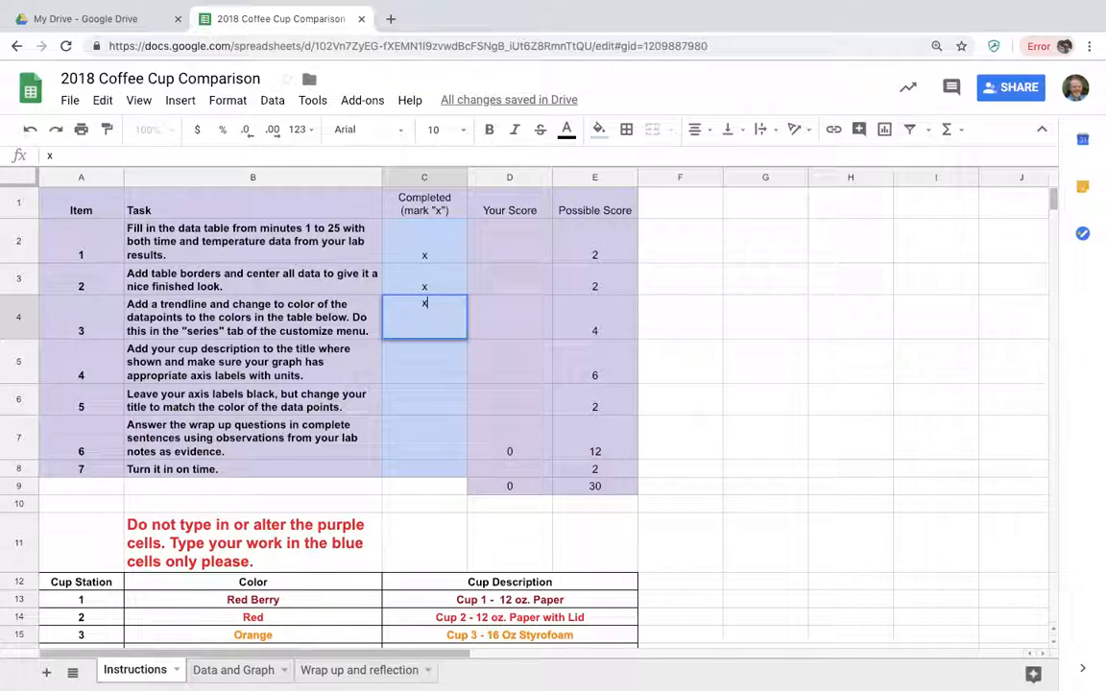
Confirm the task 3 mark and copy the station 4 description, "Cup 4 - 16 Oz Styrofoam with Lid", from the cup table.
key(Return)
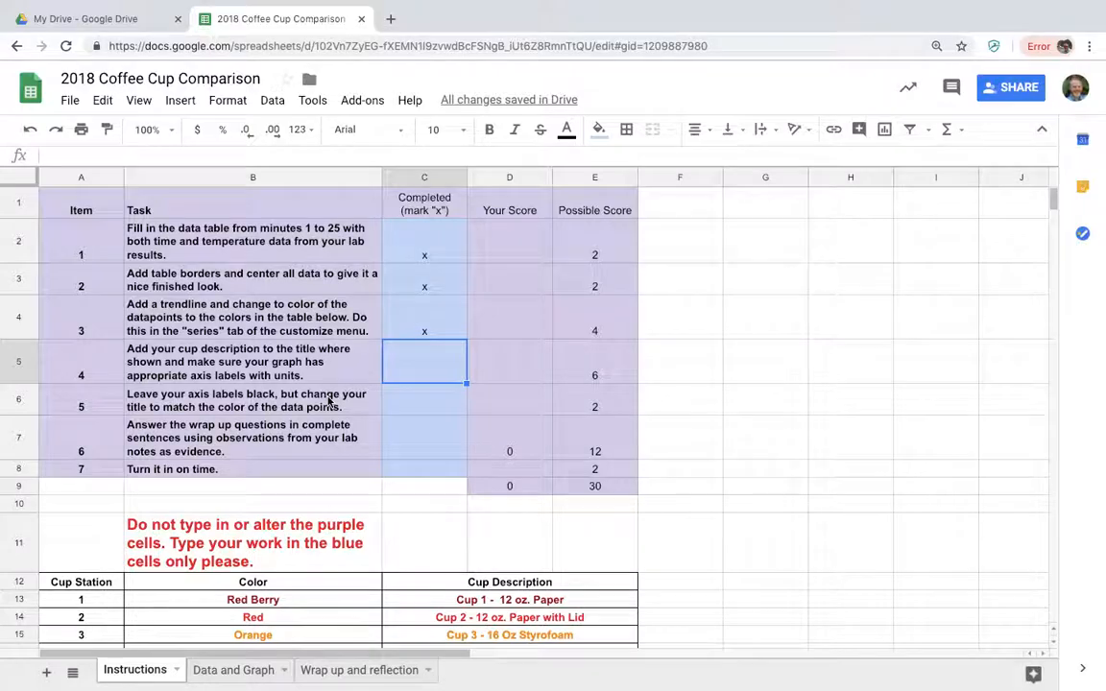
scroll(328, 402, down, 2)
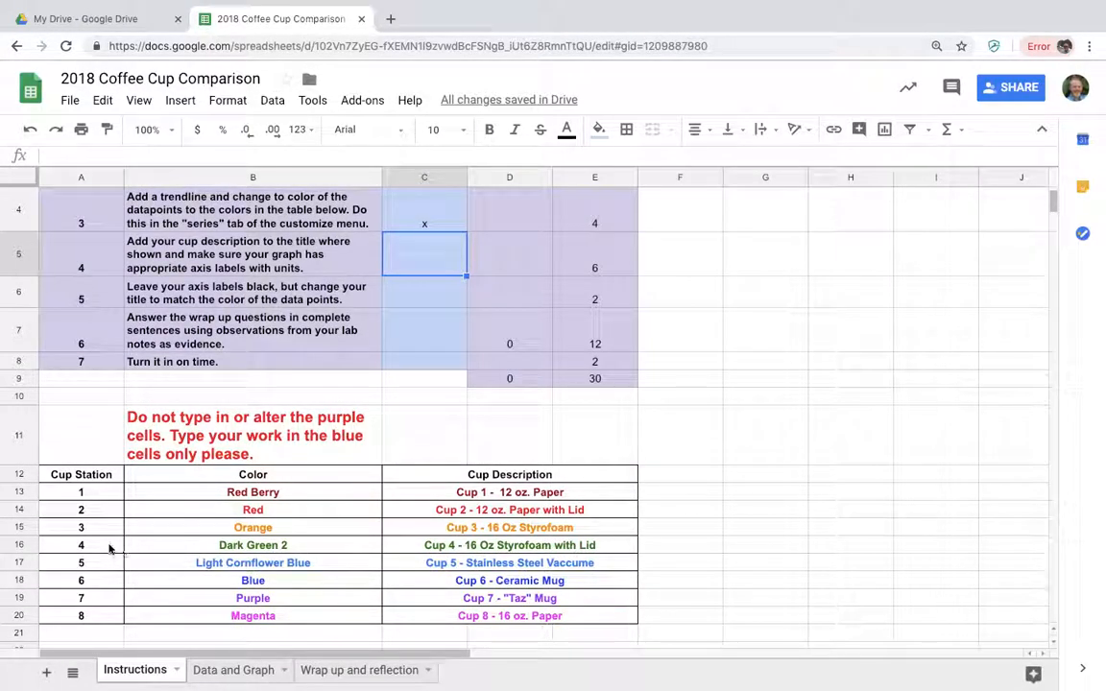
click(502, 548)
right_click(504, 549)
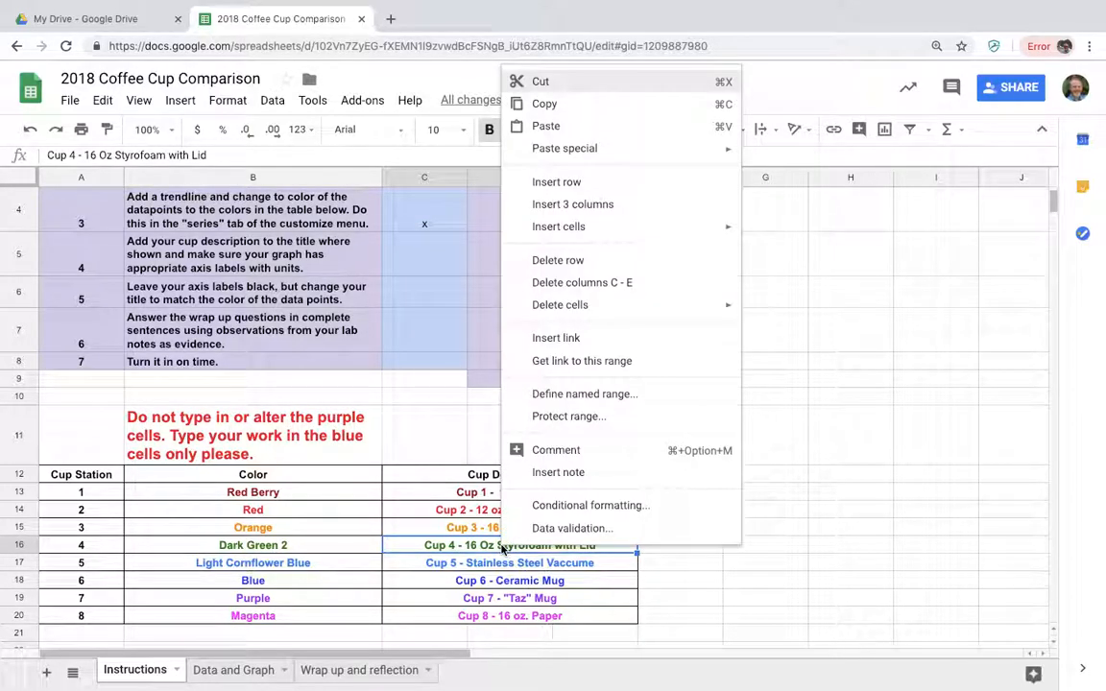
click(539, 104)
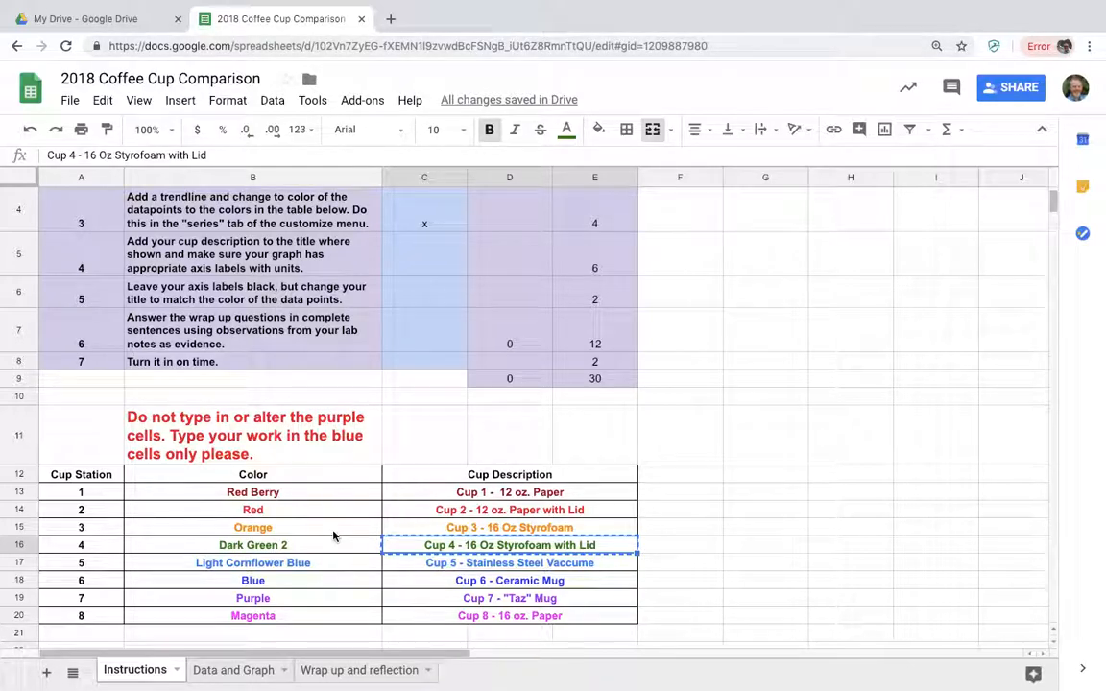
On the Data and Graph sheet, replace the chart title's placeholder after "Hot Beverage Container Comparison:" with a space and the copied cup description.
click(246, 671)
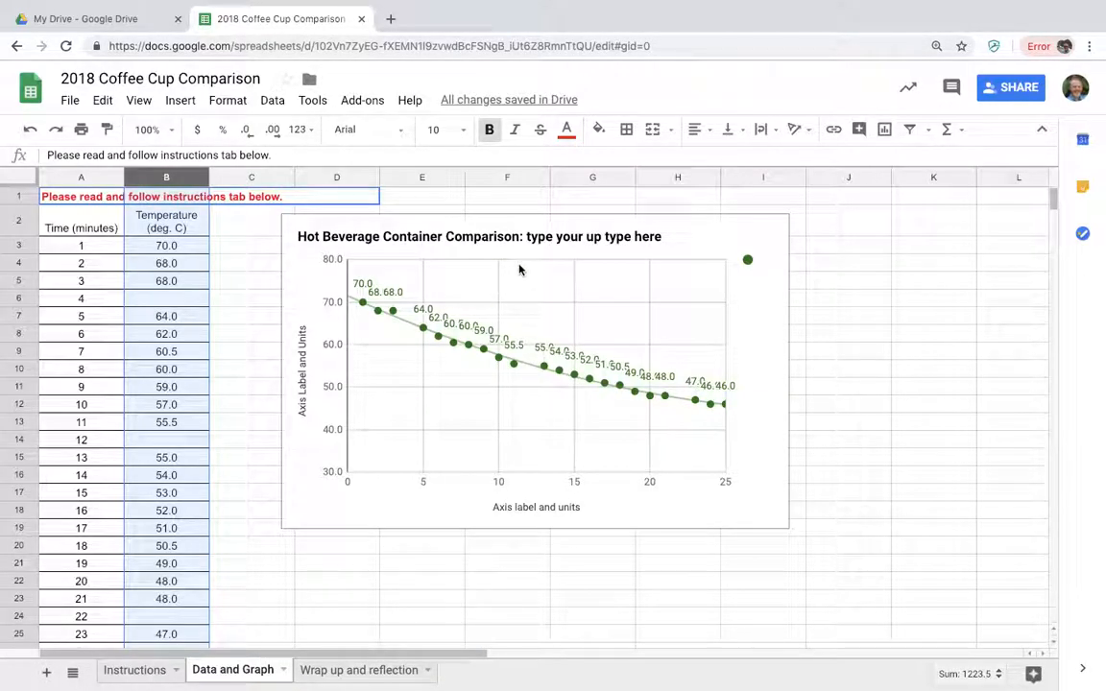
double_click(533, 238)
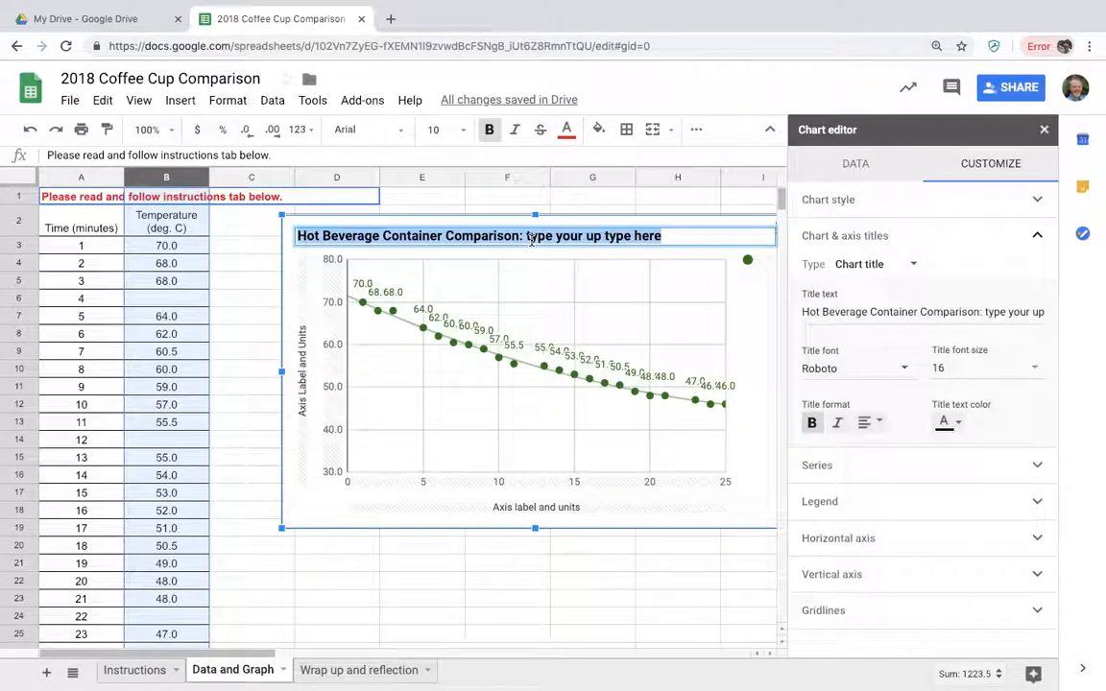
click(674, 238)
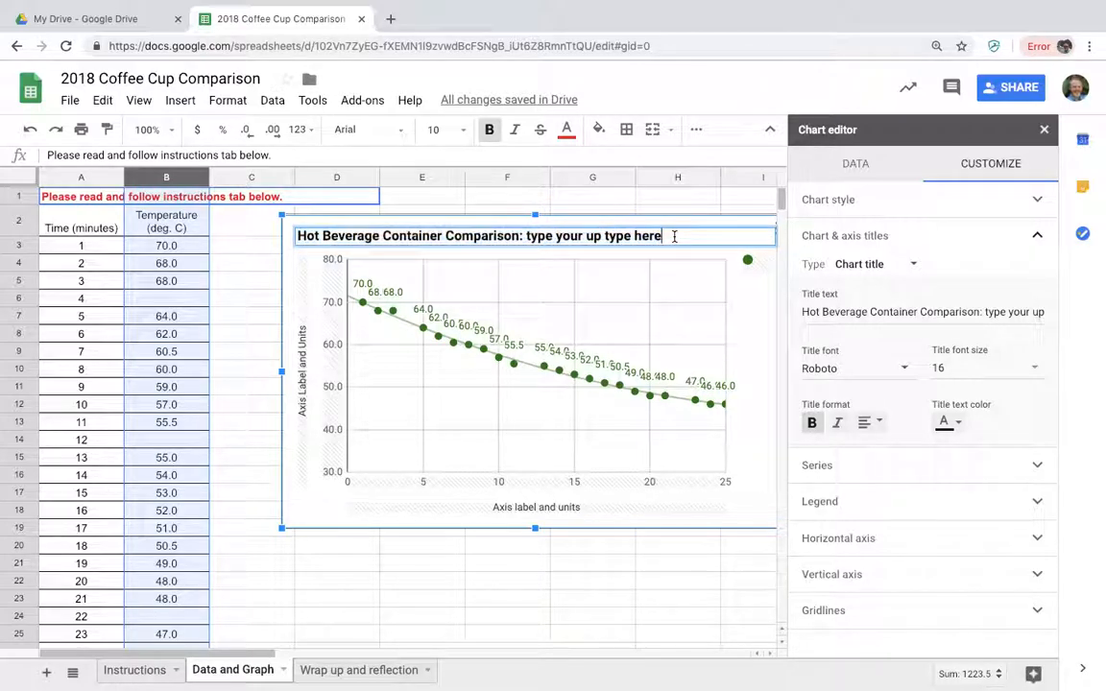
key(BackSpace)
key(BackSpace)
key(BackSpace)
key(BackSpace)
key(BackSpace)
key(BackSpace)
key(BackSpace)
key(BackSpace)
key(BackSpace)
key(BackSpace)
key(BackSpace)
key(BackSpace)
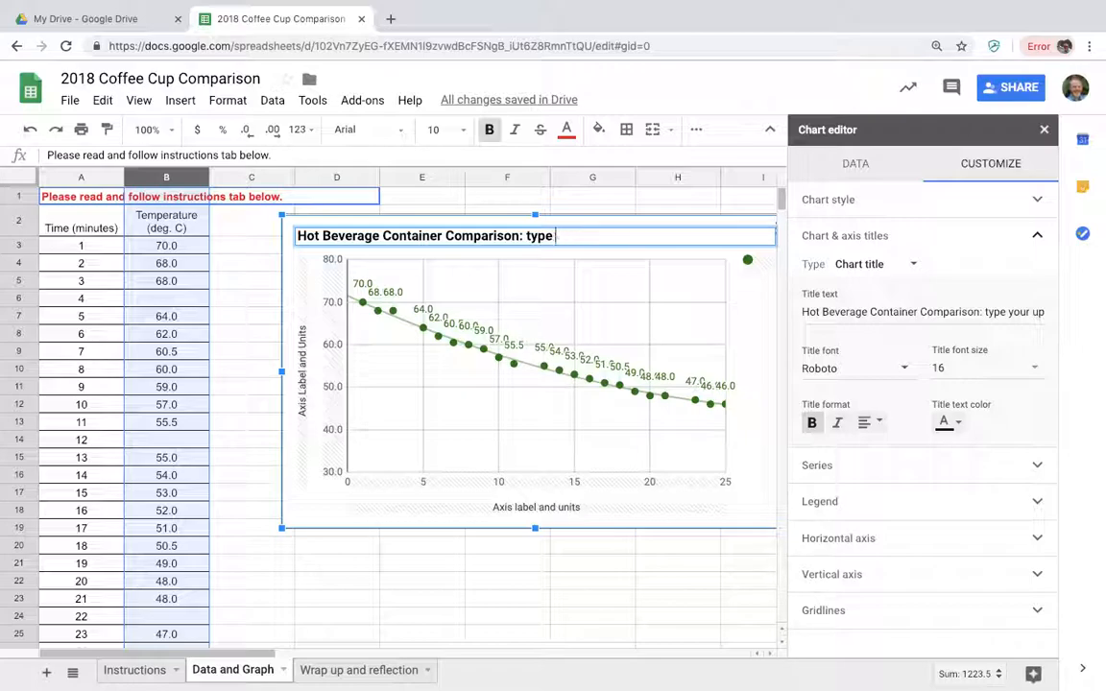
key(BackSpace)
key(BackSpace)
right_click(695, 237)
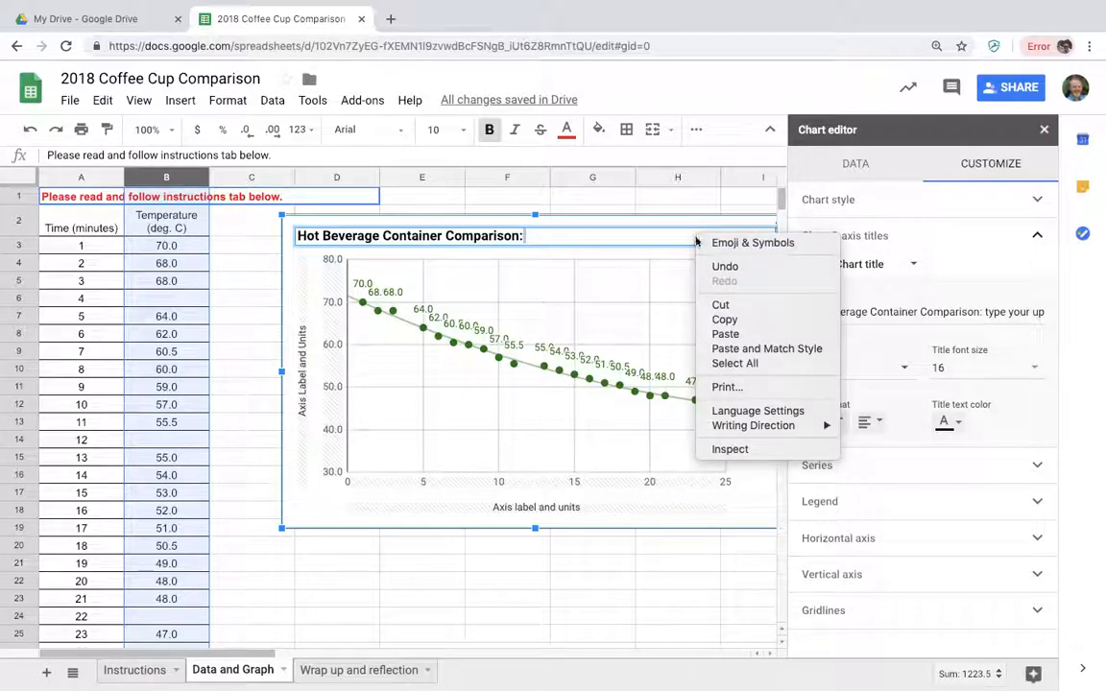
click(725, 333)
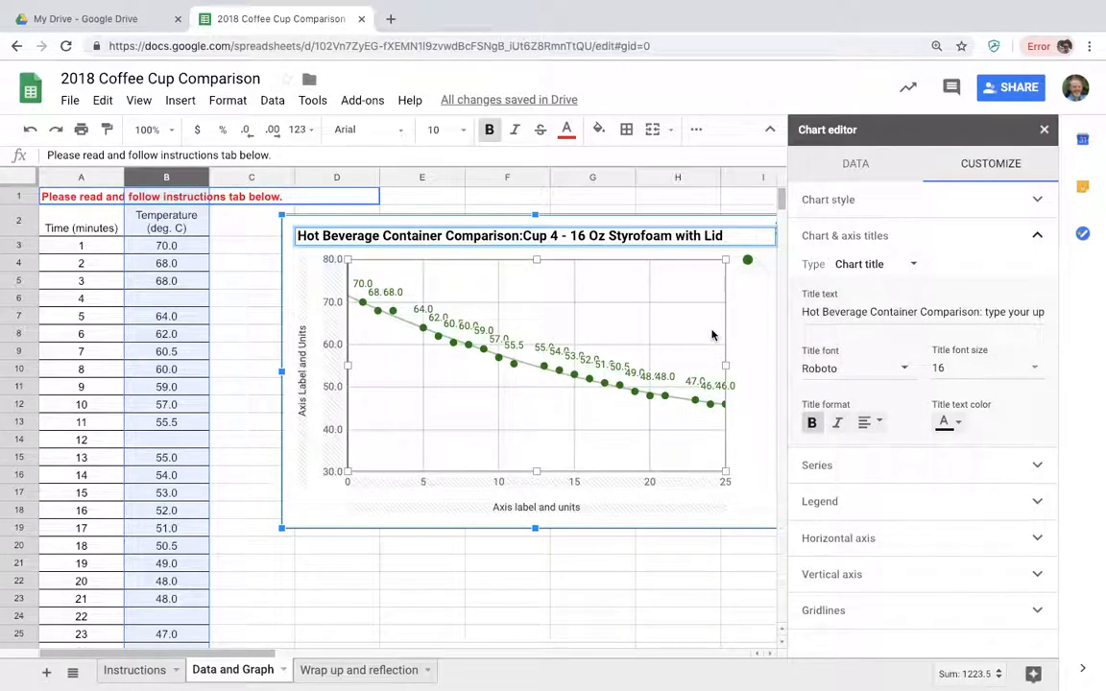
click(525, 237)
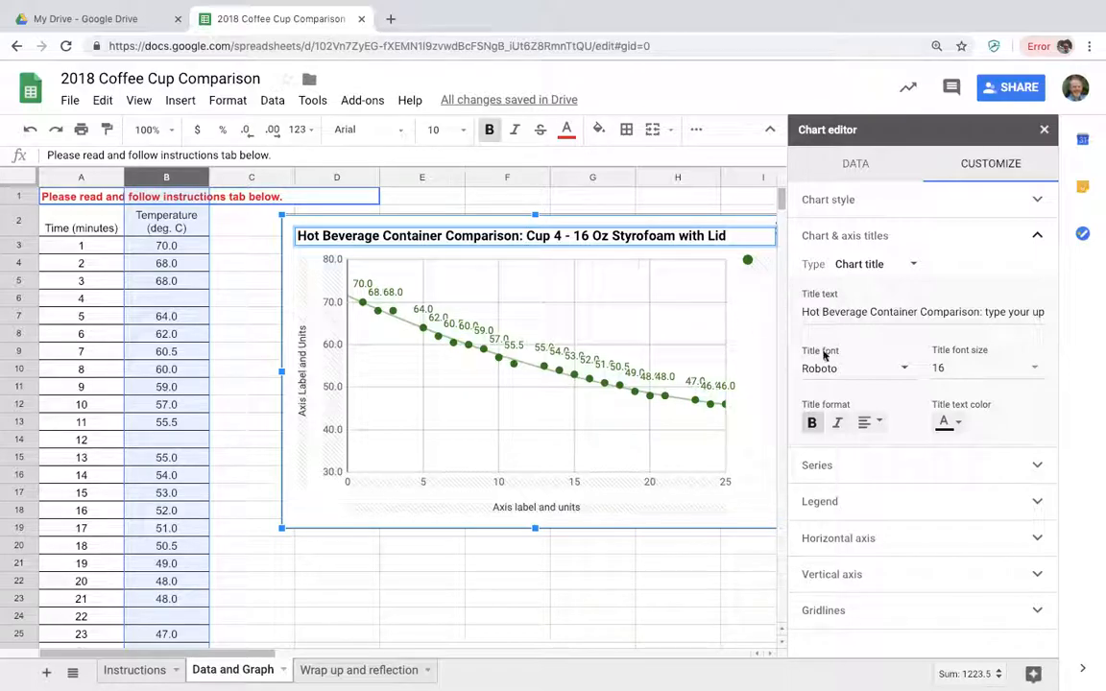
Set the chart title's text color to dark green 2, and return to the Instructions sheet to check the axis label requirements.
click(947, 425)
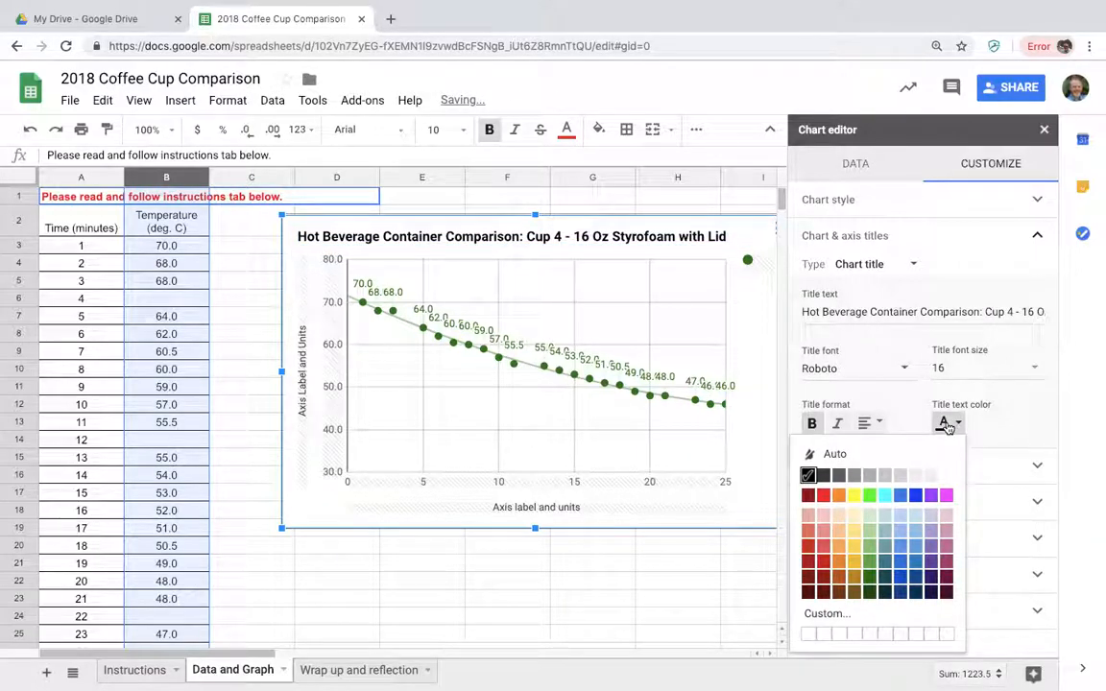
click(868, 582)
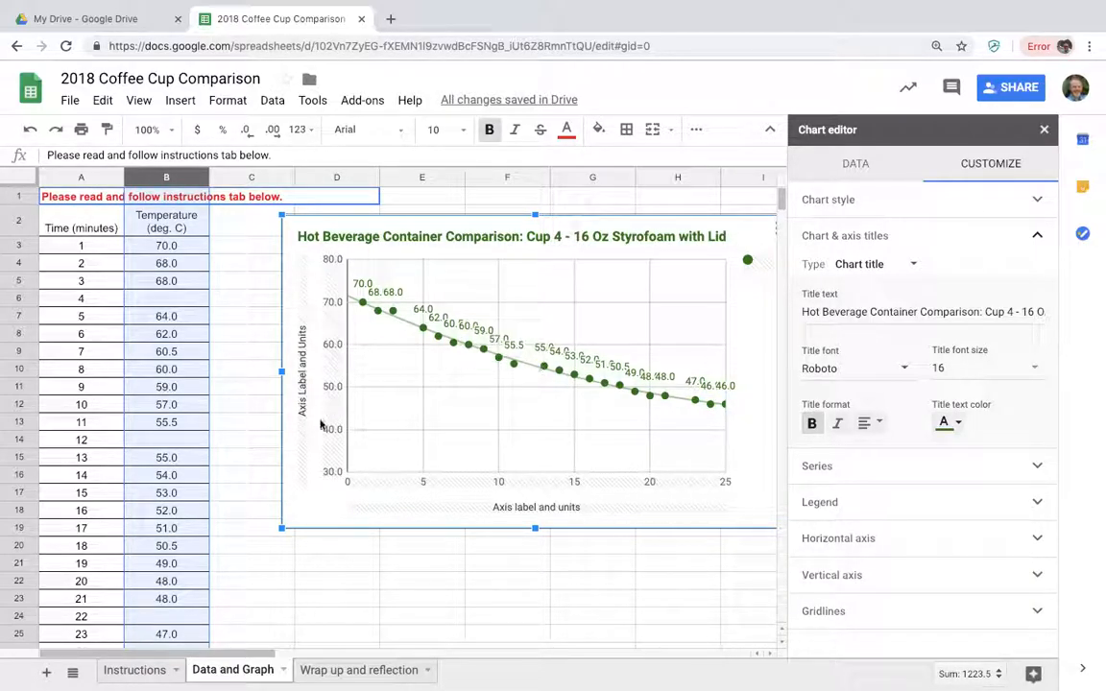
click(144, 671)
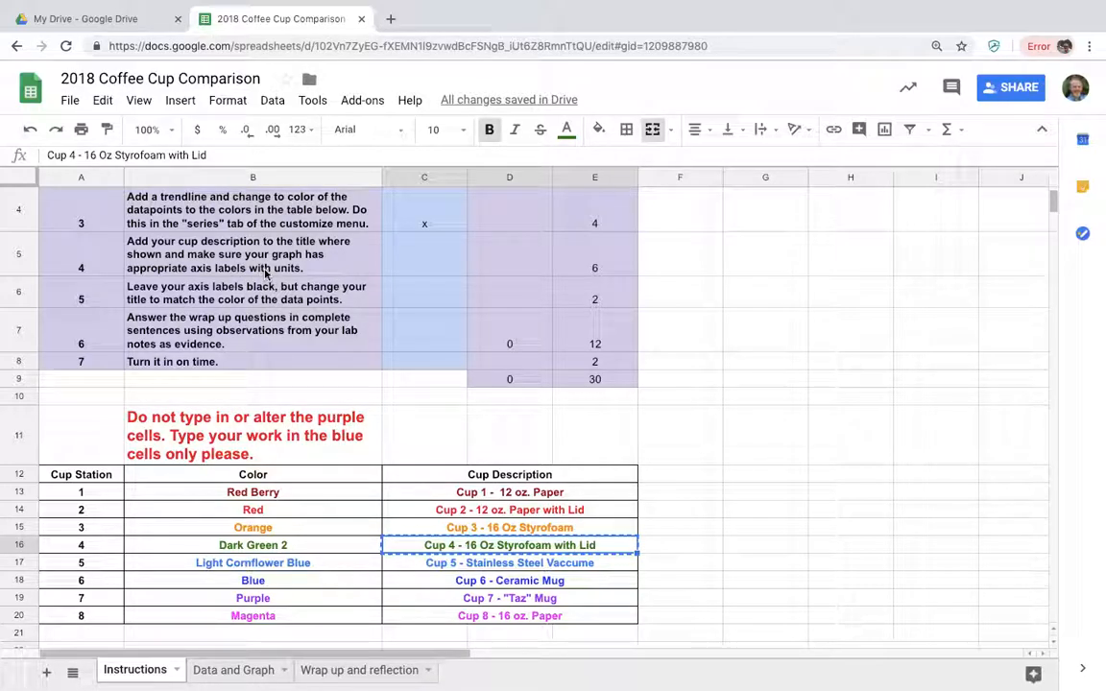
On the Data and Graph sheet, replace the chart's vertical axis title with the "Temperature (deg. C)" heading copied from cell B2.
click(231, 671)
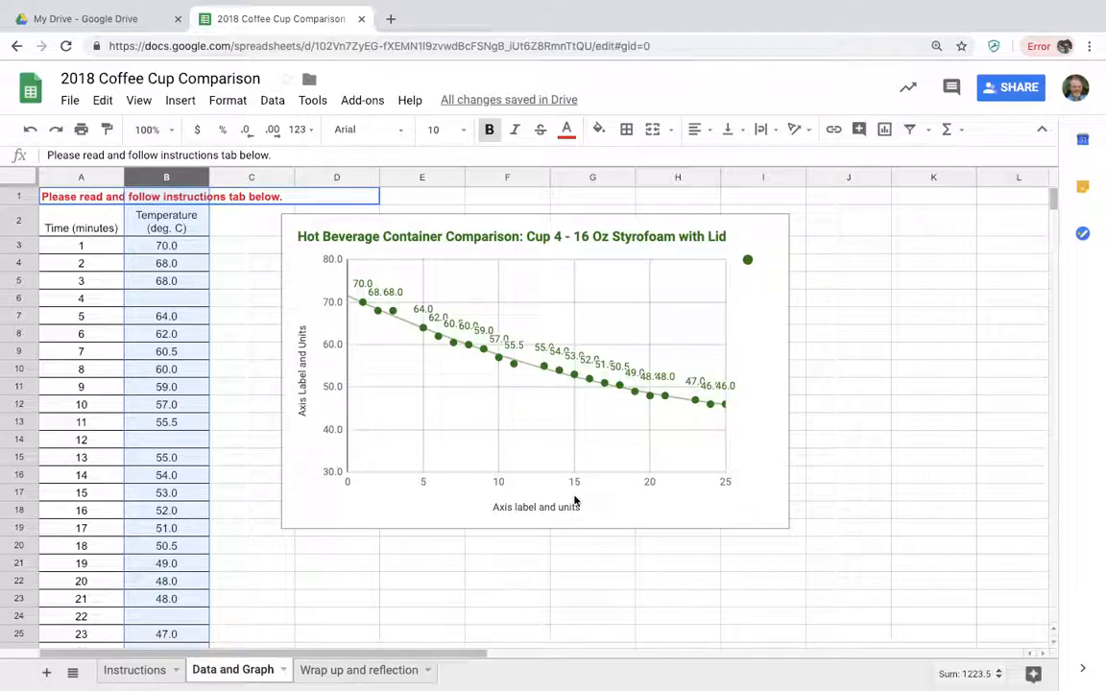
click(239, 305)
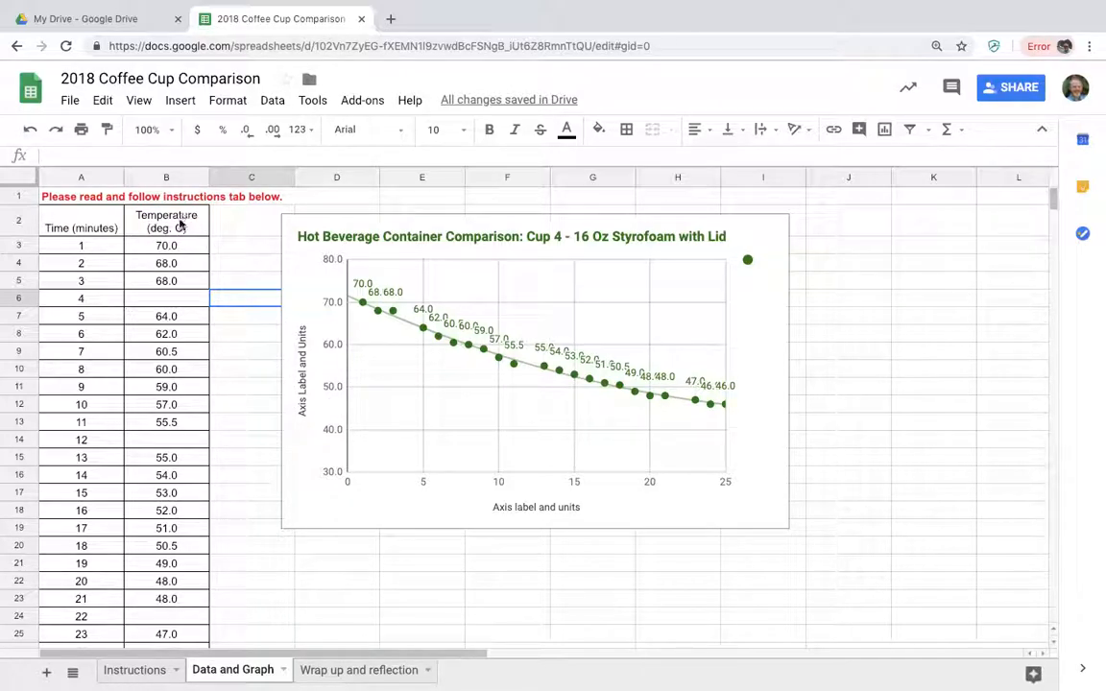
click(179, 224)
right_click(179, 224)
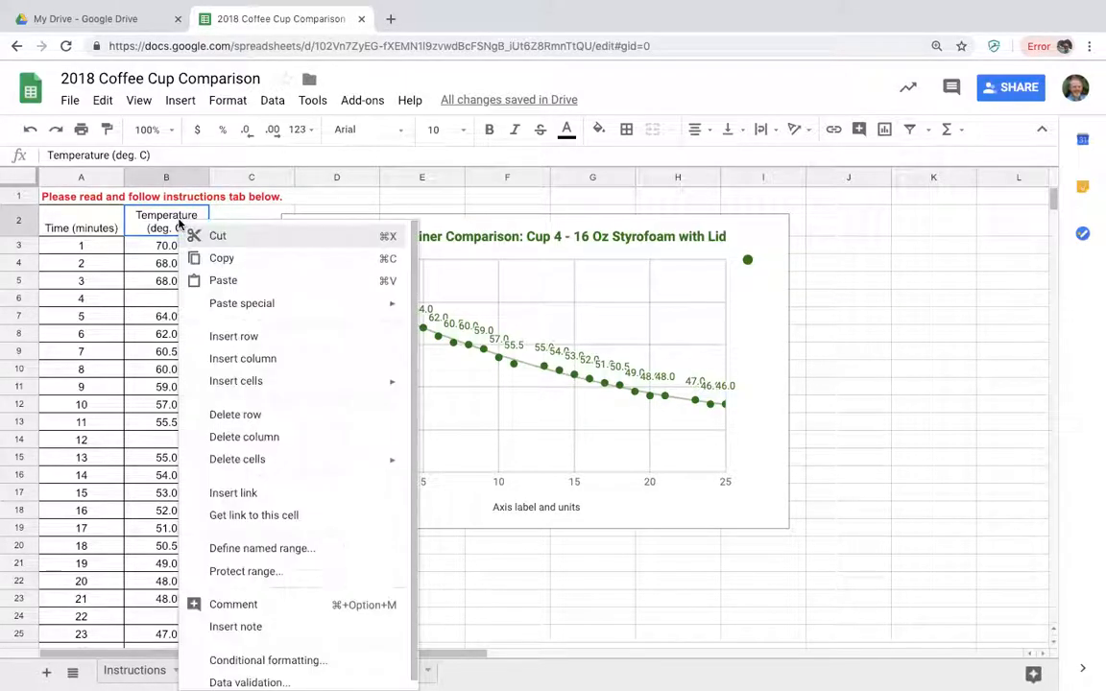
click(220, 259)
click(301, 362)
click(300, 362)
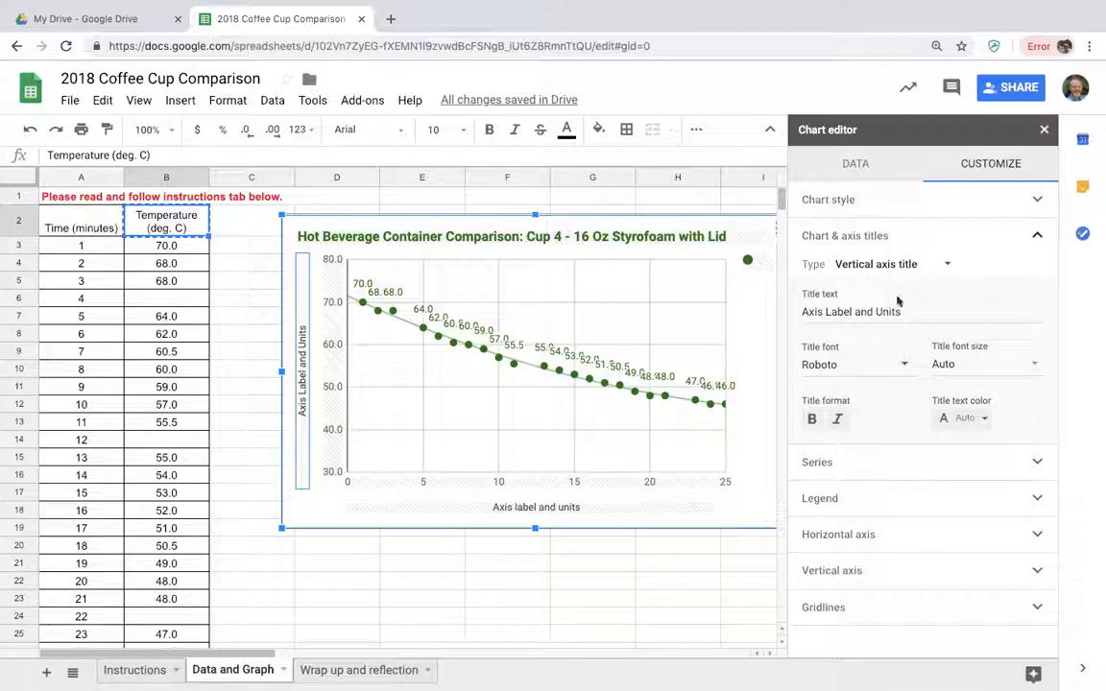
drag(912, 312, 815, 310)
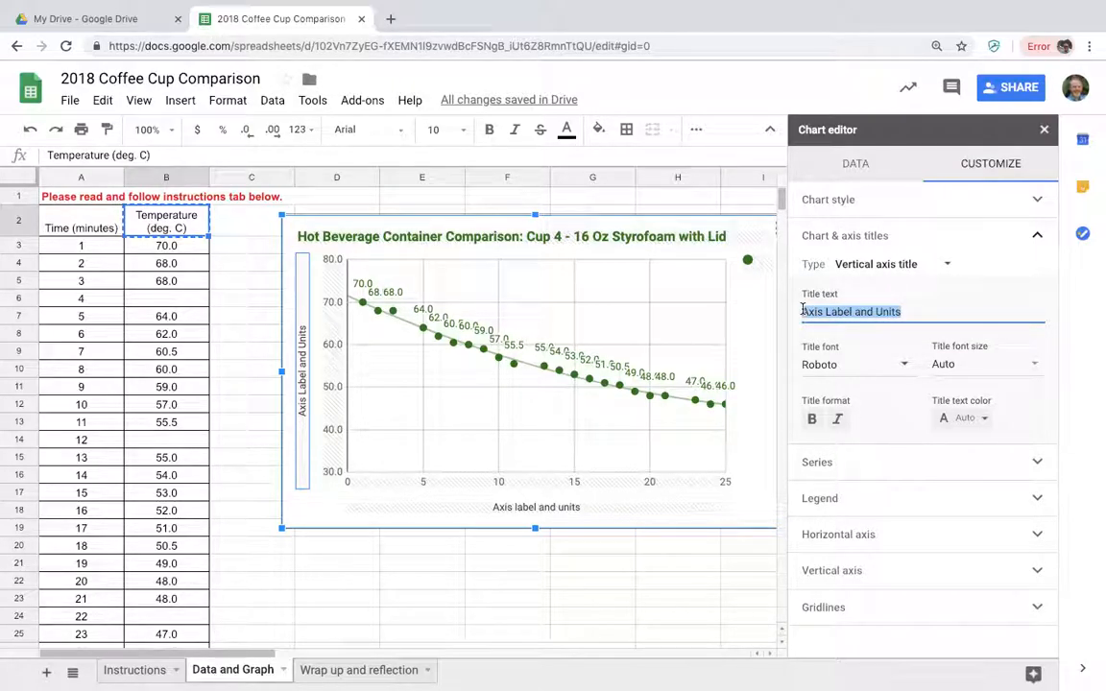
key(BackSpace)
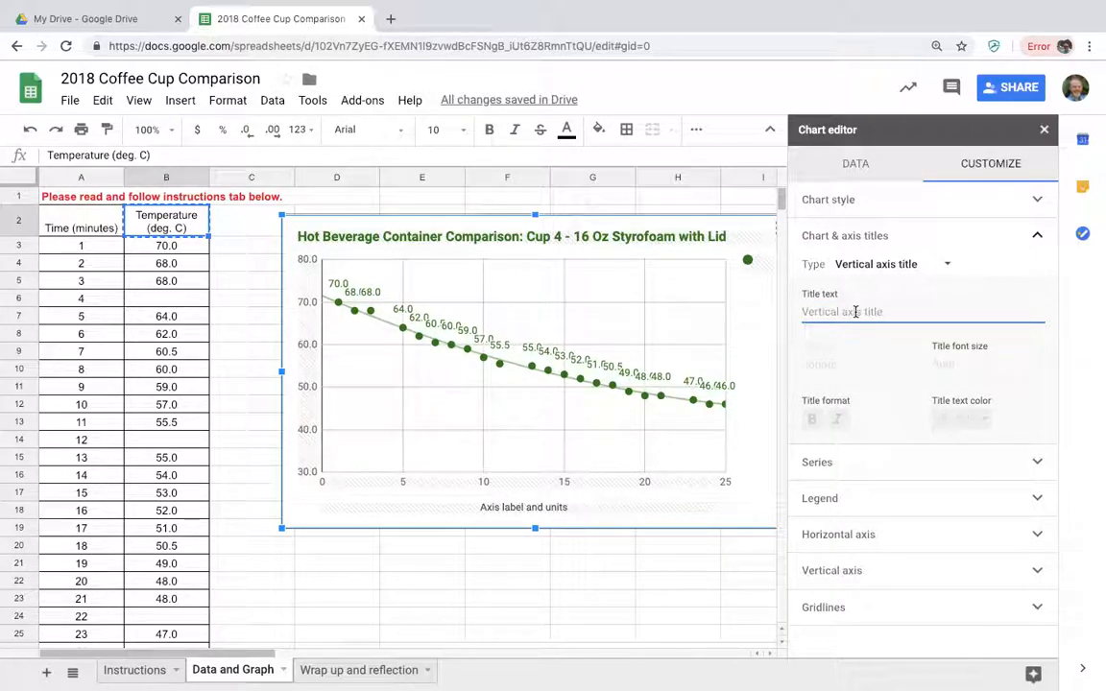
key(ctrl+v)
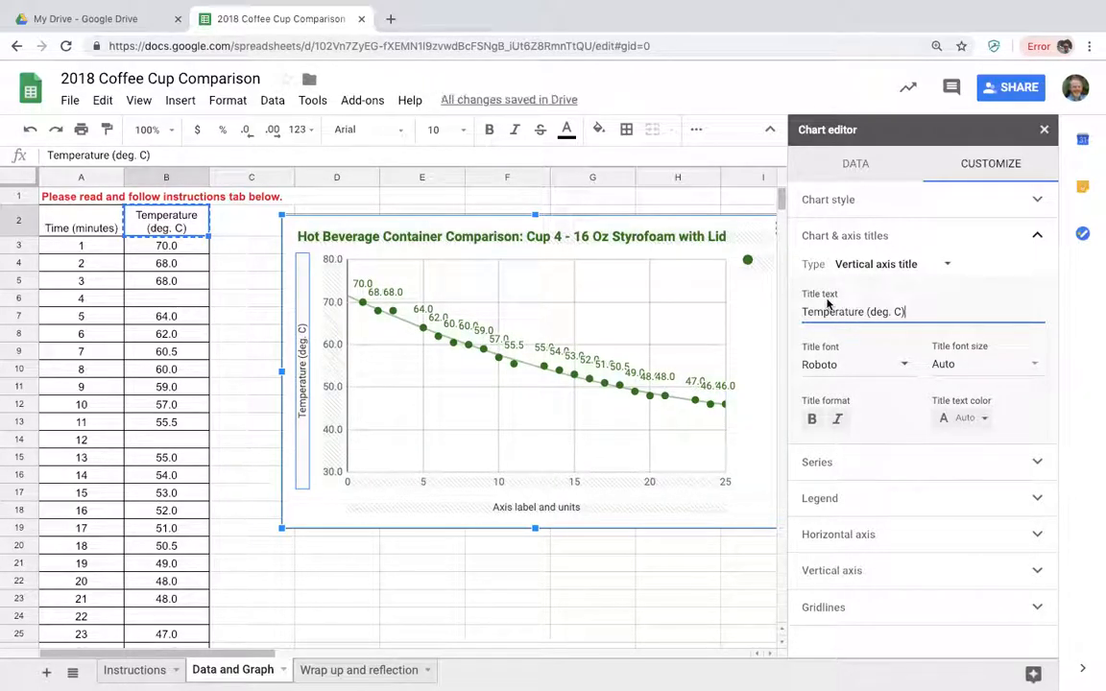
Replace the chart's horizontal axis title with the "Time (minutes)" heading copied from cell A2.
click(81, 226)
right_click(83, 235)
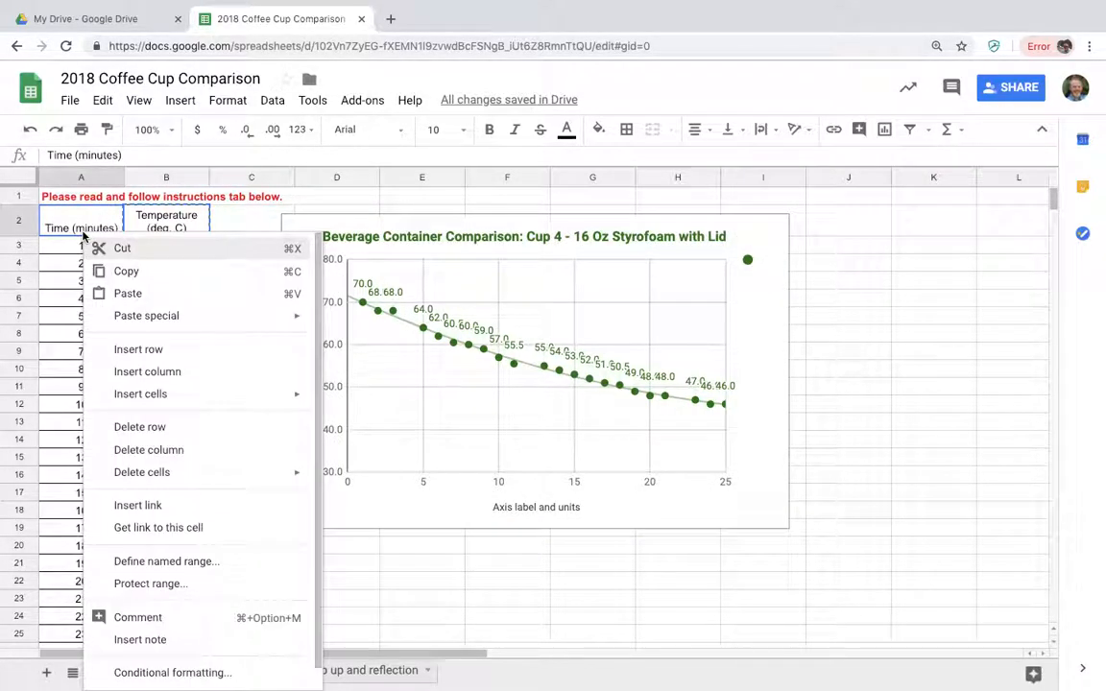
click(128, 272)
double_click(528, 507)
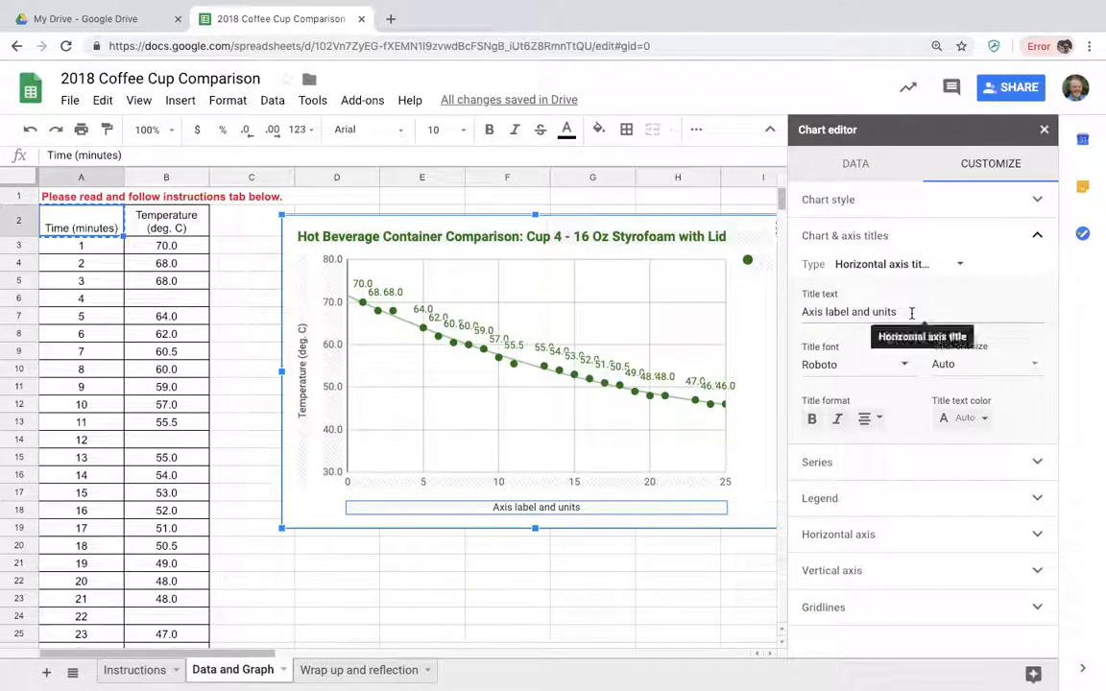
drag(911, 313, 808, 312)
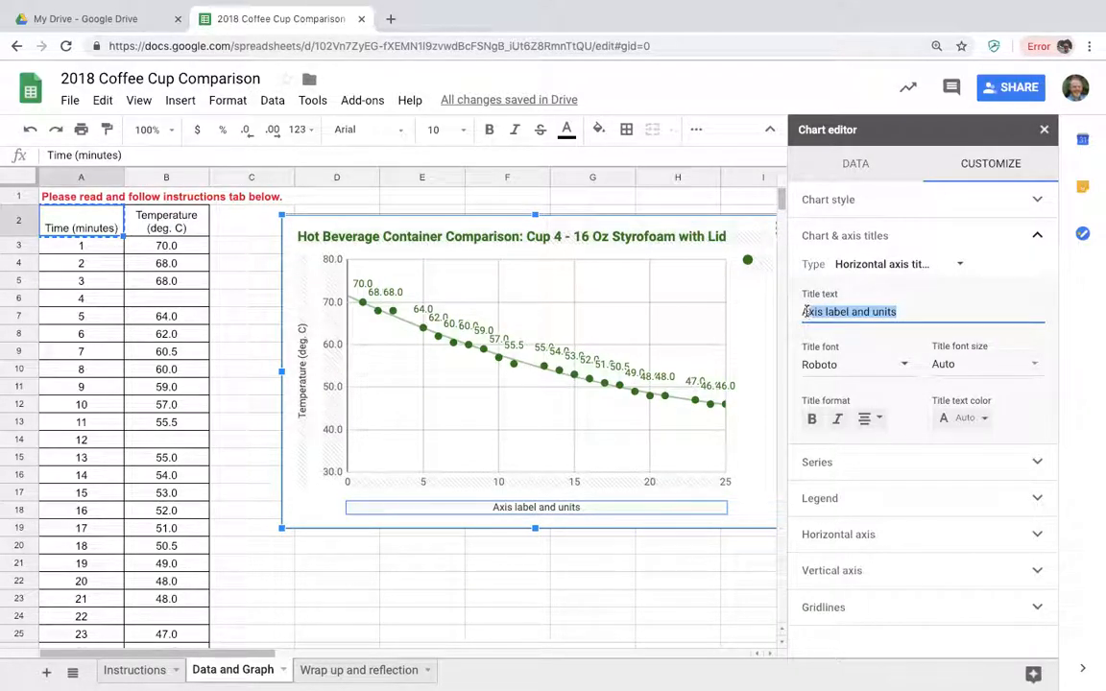
key(ctrl+v)
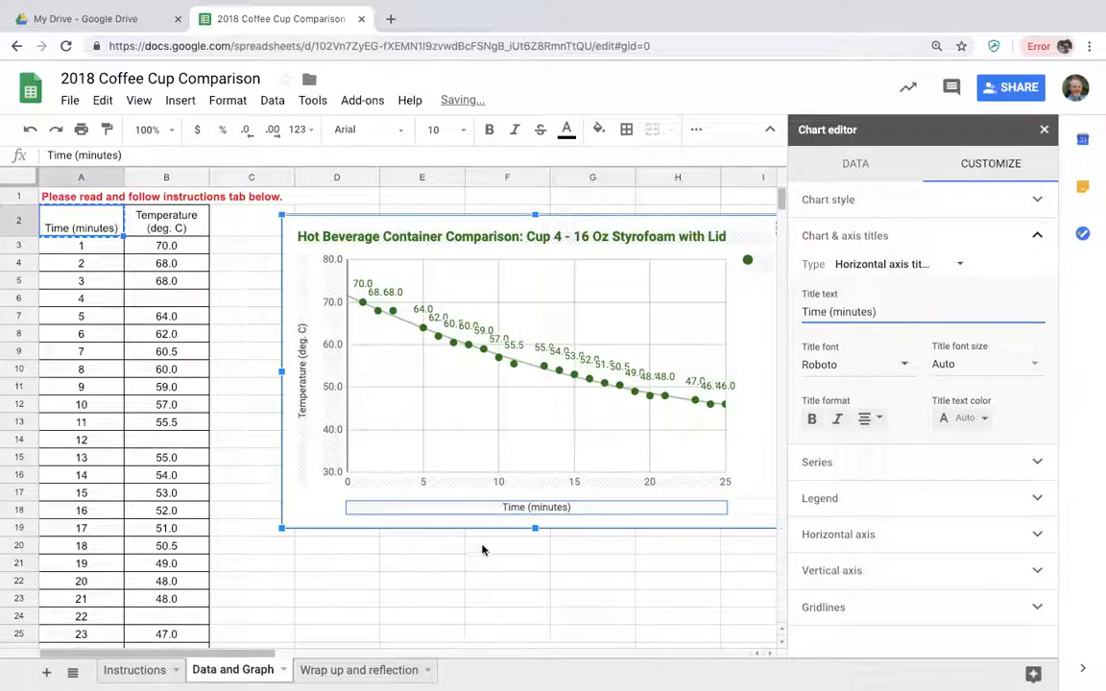
Make the chart's vertical and horizontal axis titles bold.
click(303, 392)
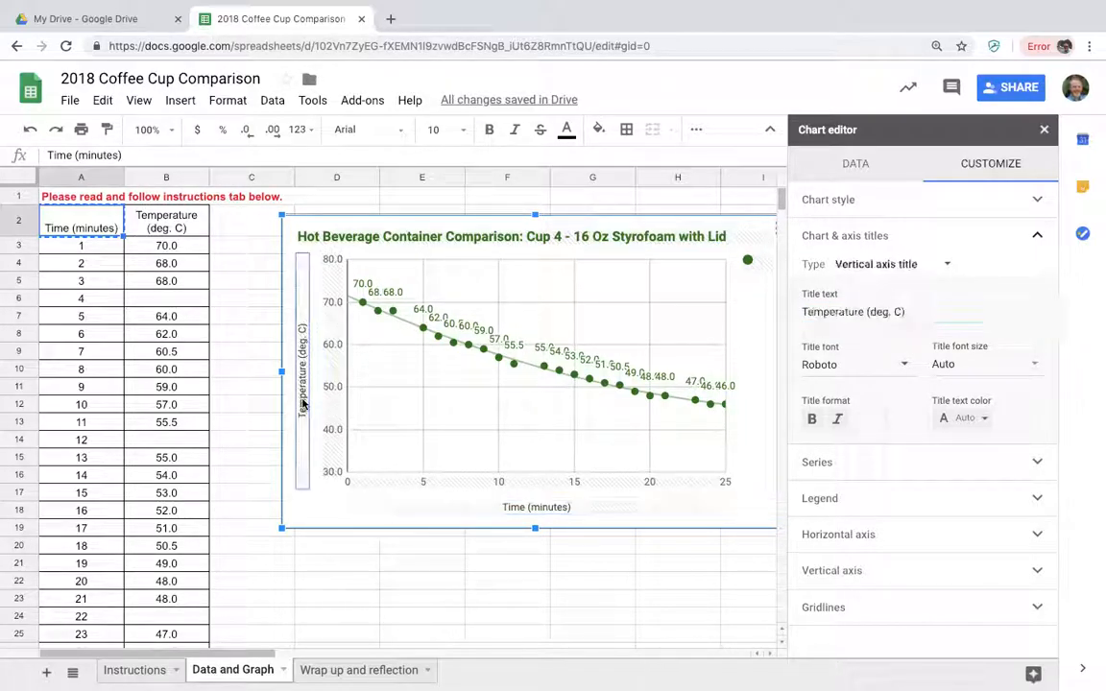
click(811, 419)
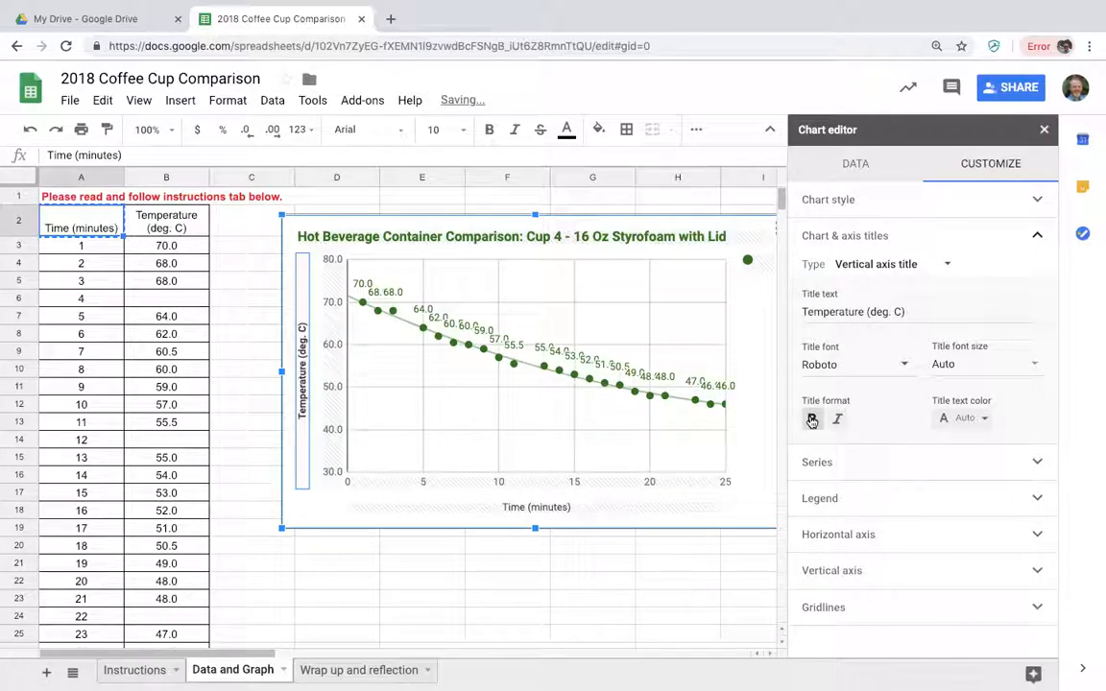
click(566, 509)
click(812, 419)
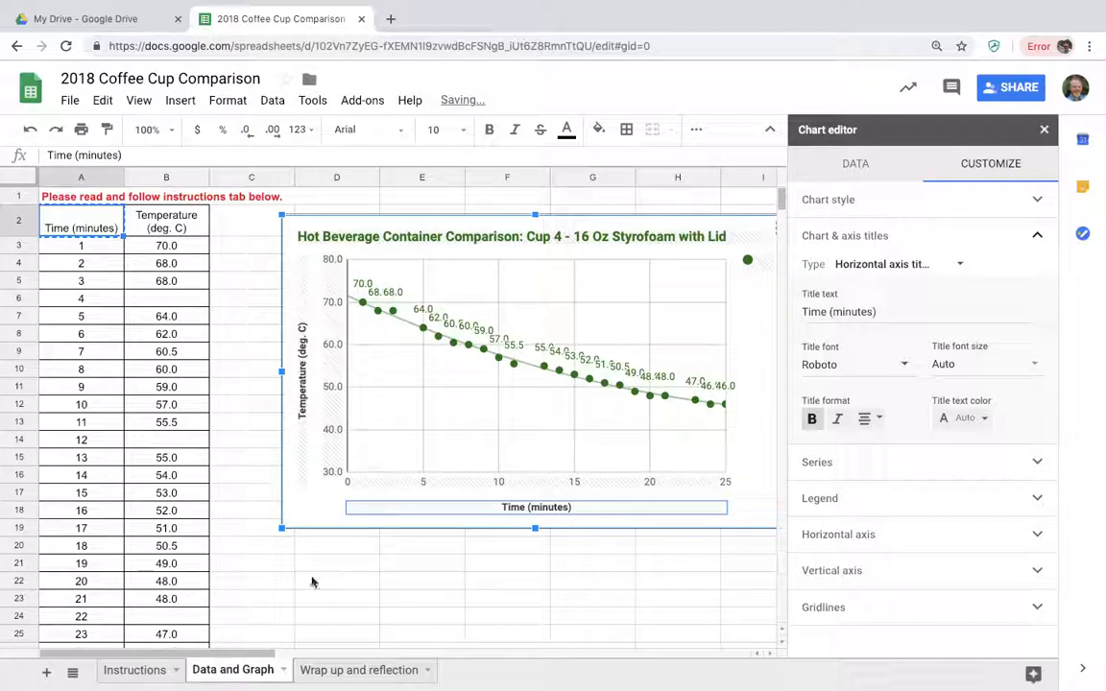
On the Instructions sheet, mark task 4, the cup description and axis labels, as completed with an "x" in cell C5.
click(134, 670)
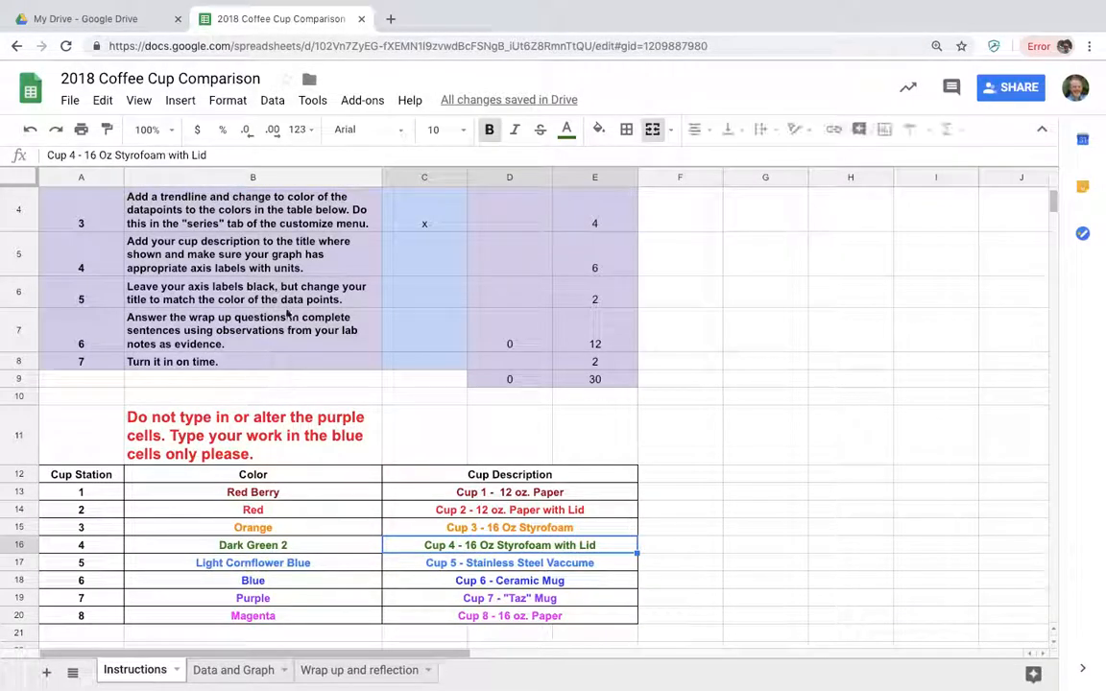
click(410, 258)
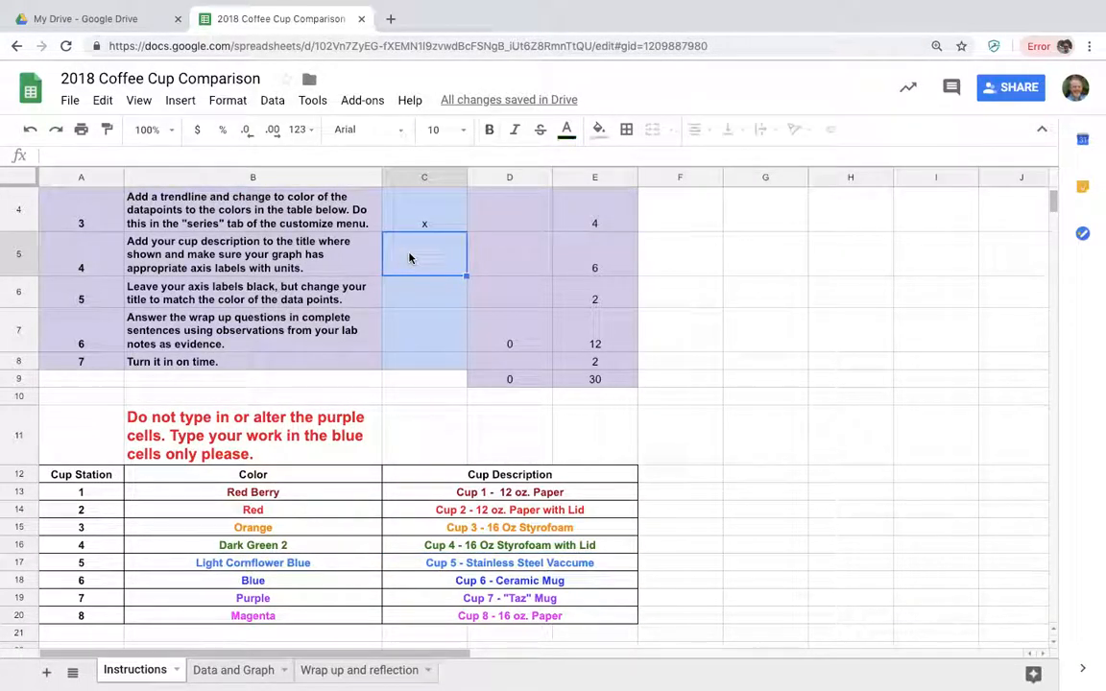
text(x)
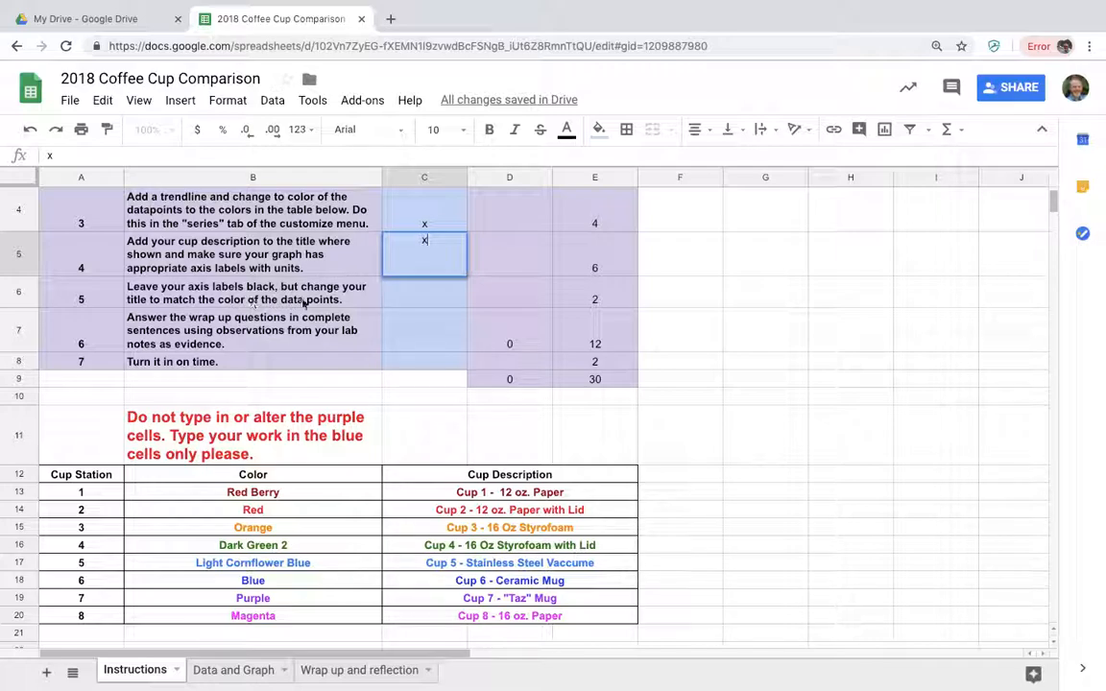
click(401, 300)
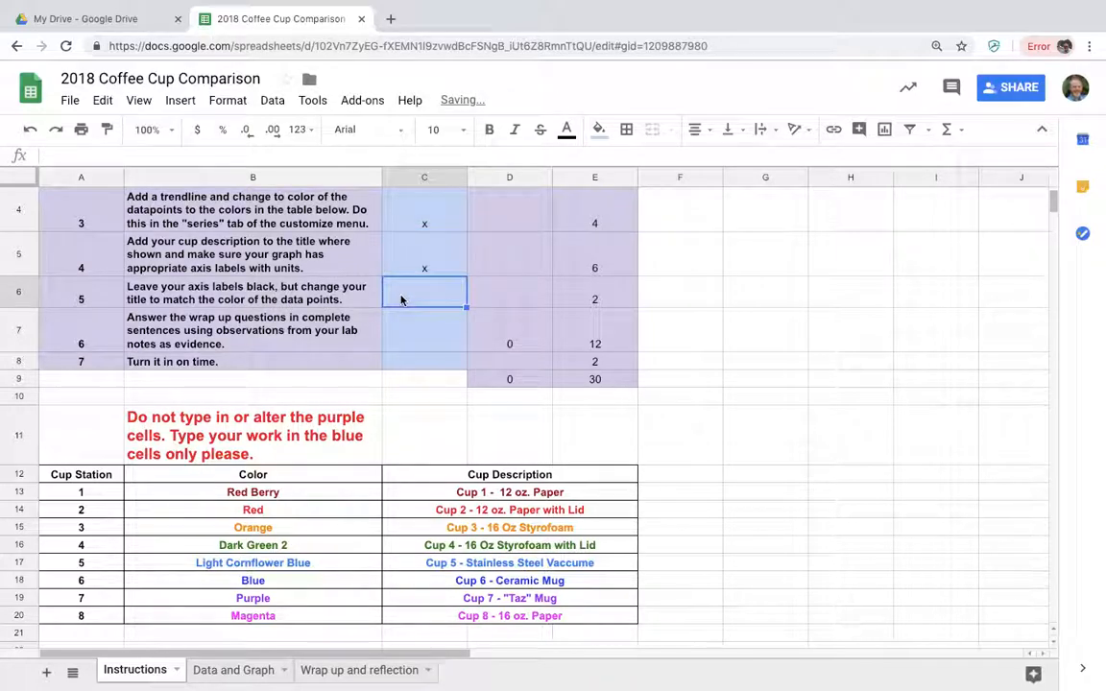
Check the title and axis label colors on the Data and Graph sheet, and mark task 5 with an "x" in Instructions cell C6.
click(234, 672)
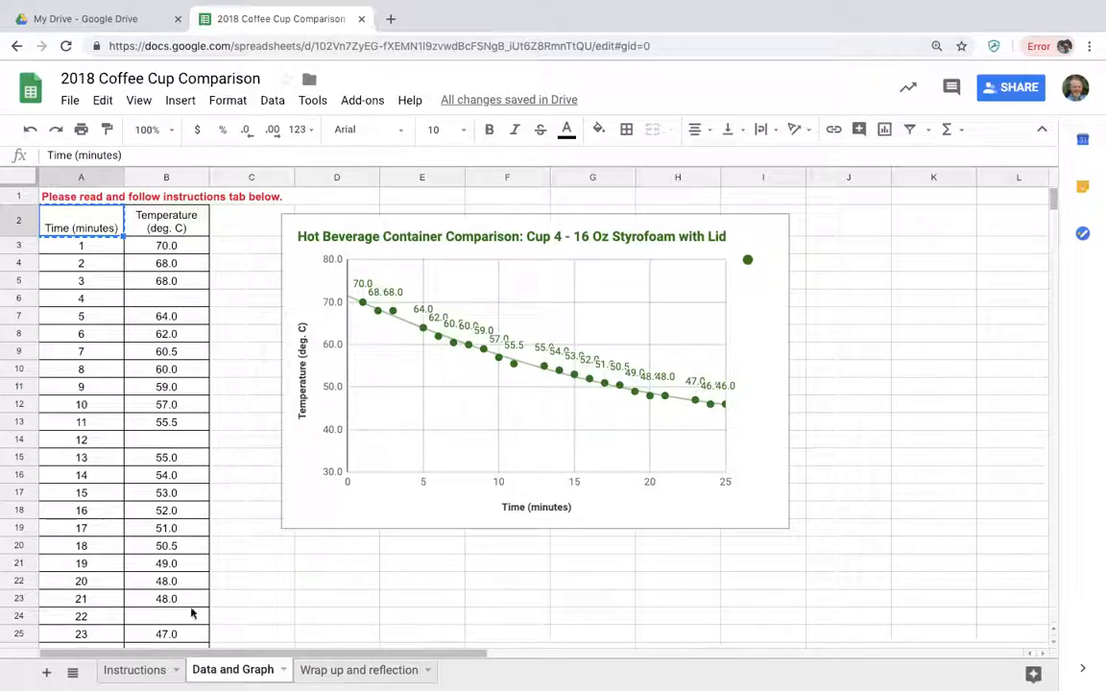
click(134, 670)
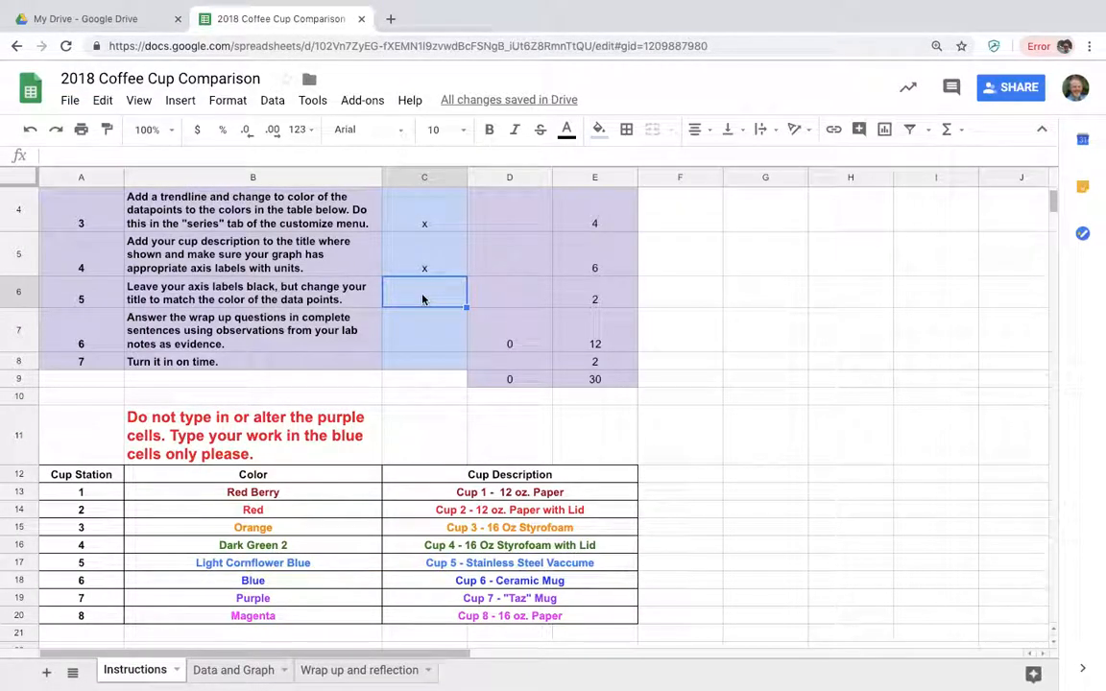
text(x)
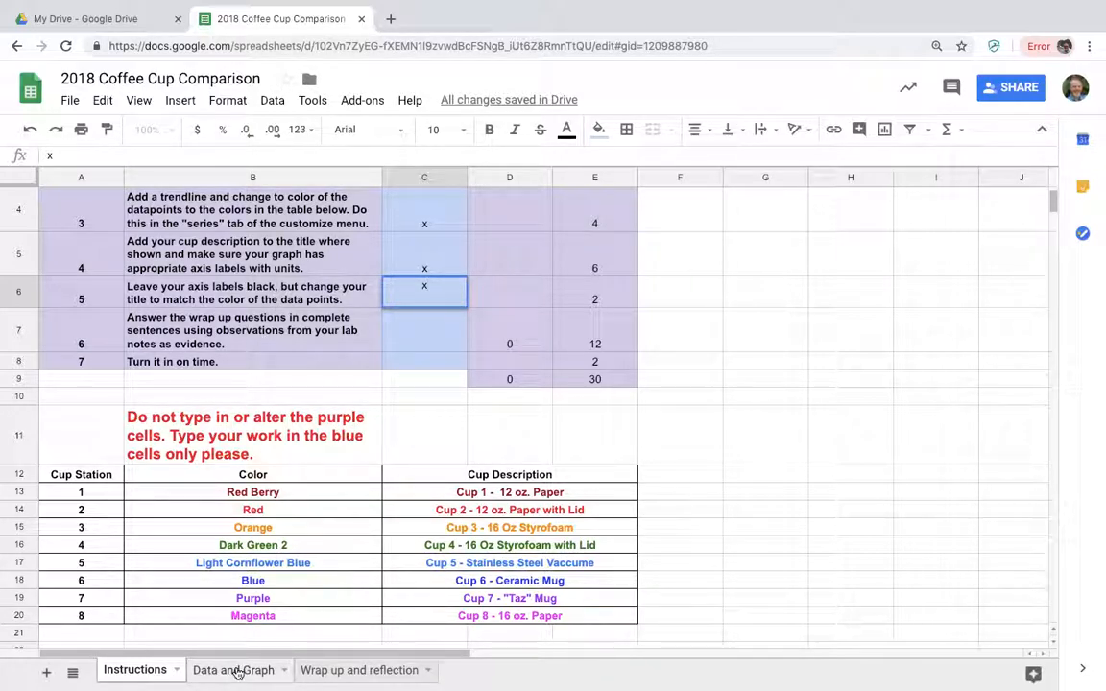
Review the questions on the Wrap up and reflection sheet, and mark task 6 as completed with an "x" in Instructions cell C7.
click(331, 671)
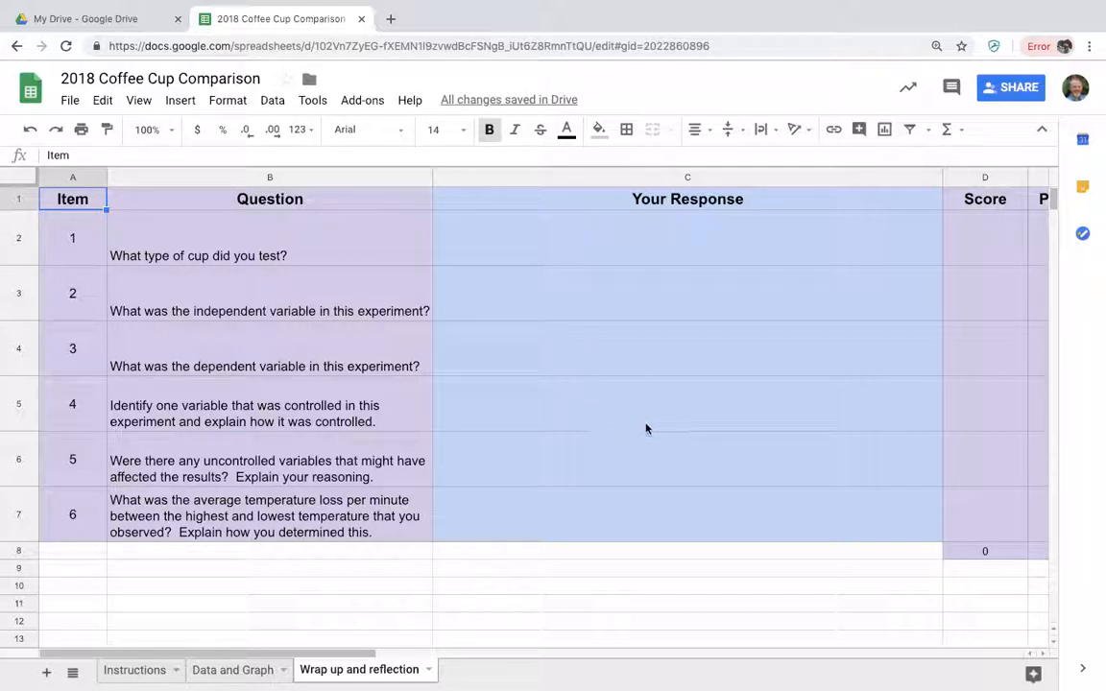
scroll(646, 428, right, 10)
scroll(646, 428, left, 10)
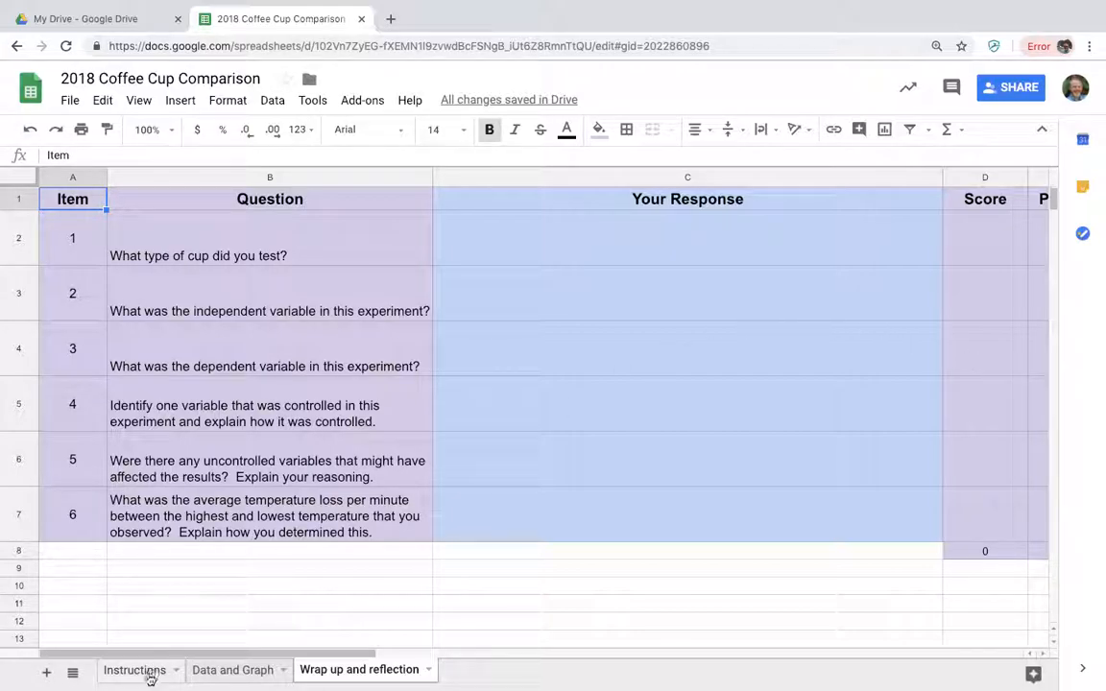
click(214, 672)
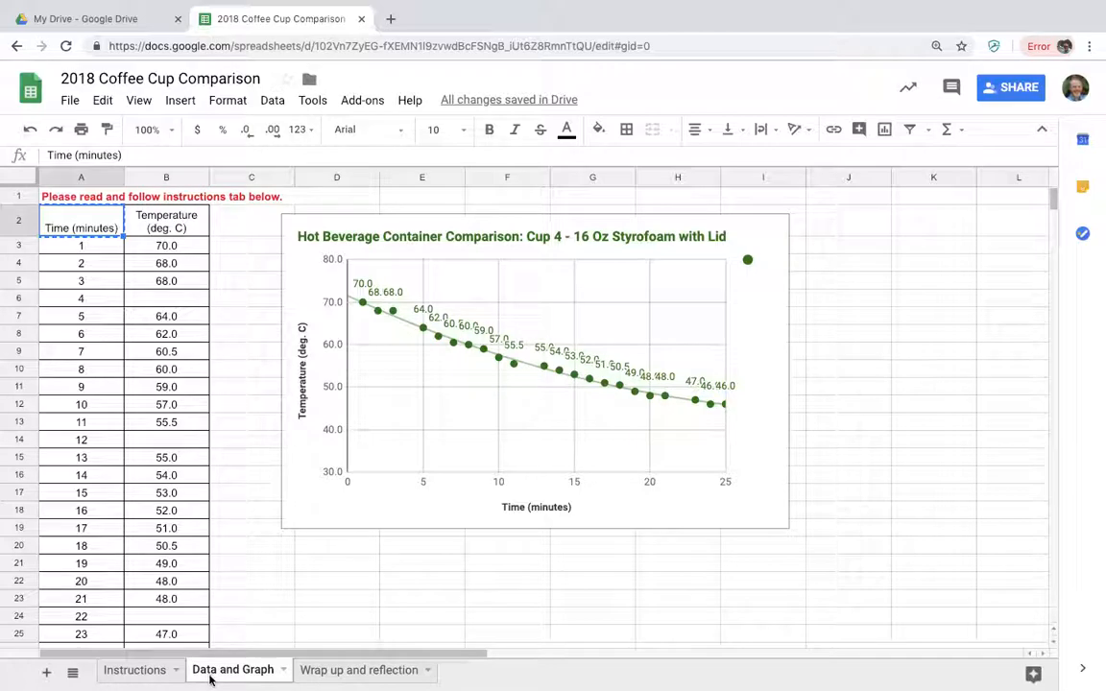
click(142, 671)
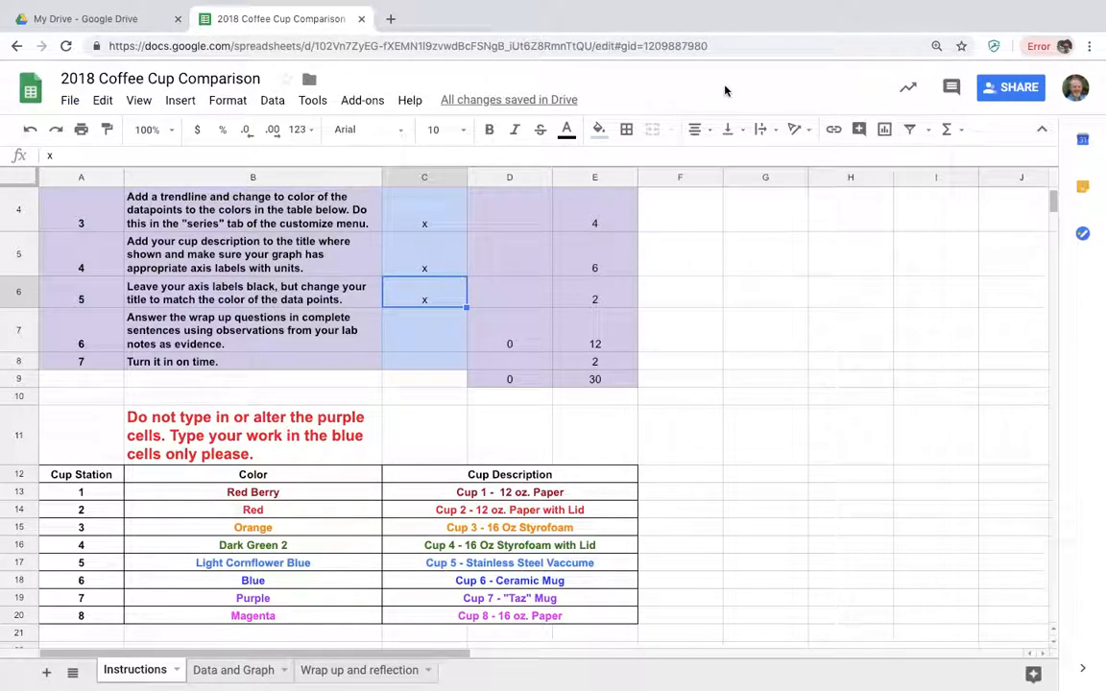
click(437, 329)
text(x)
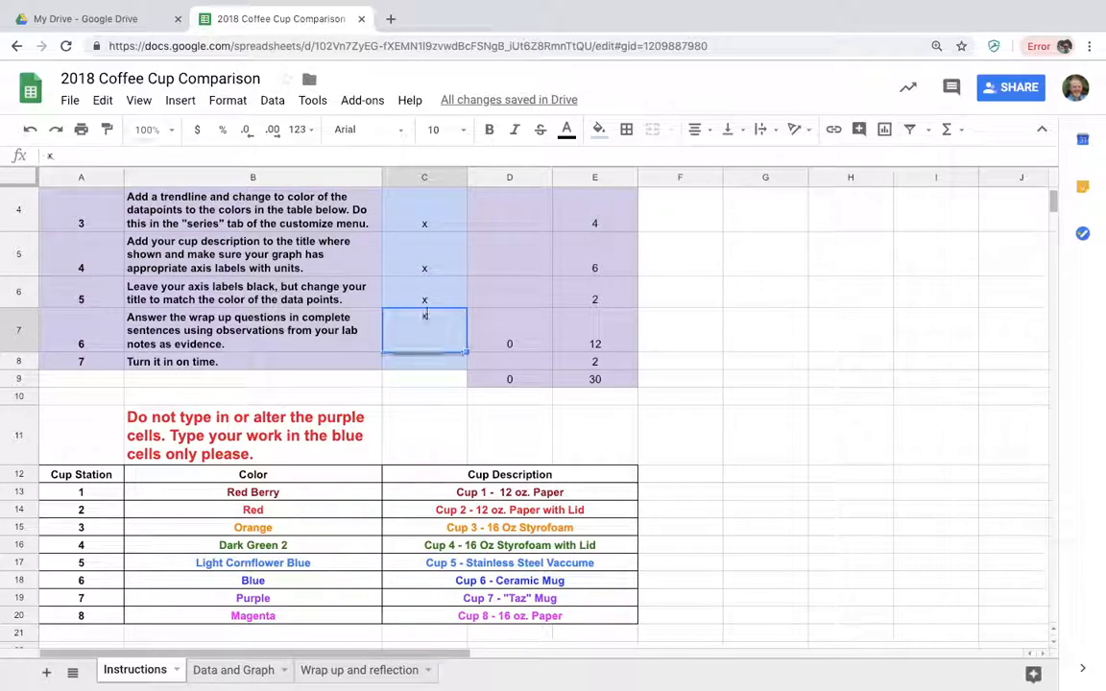
click(423, 366)
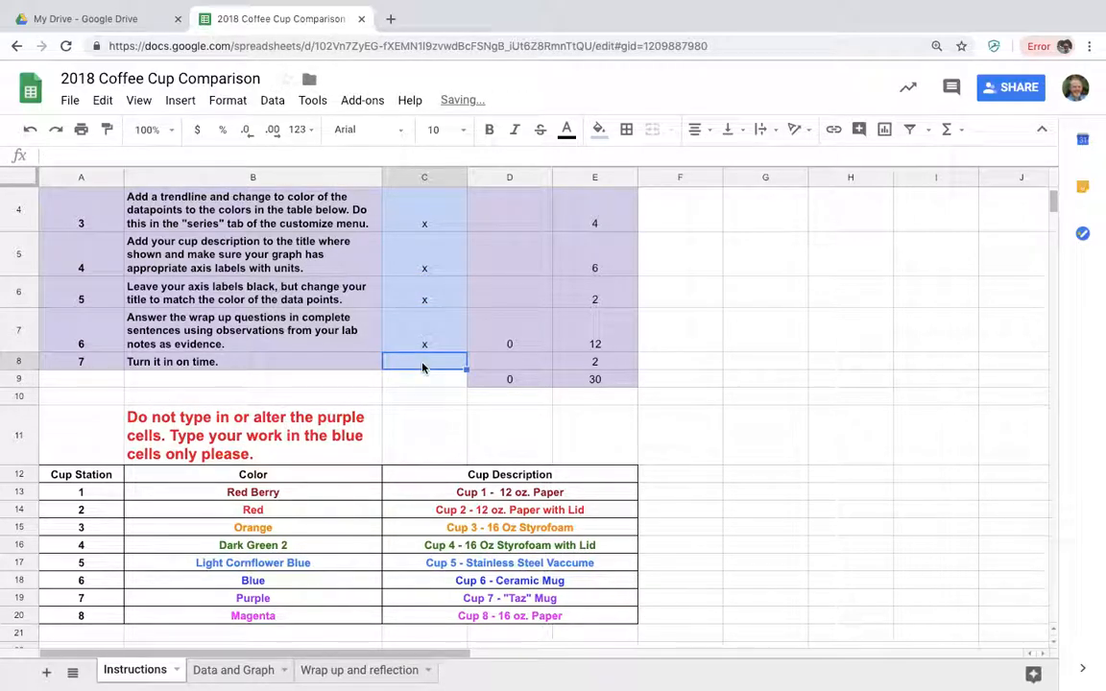
mouse_move(809, 10)
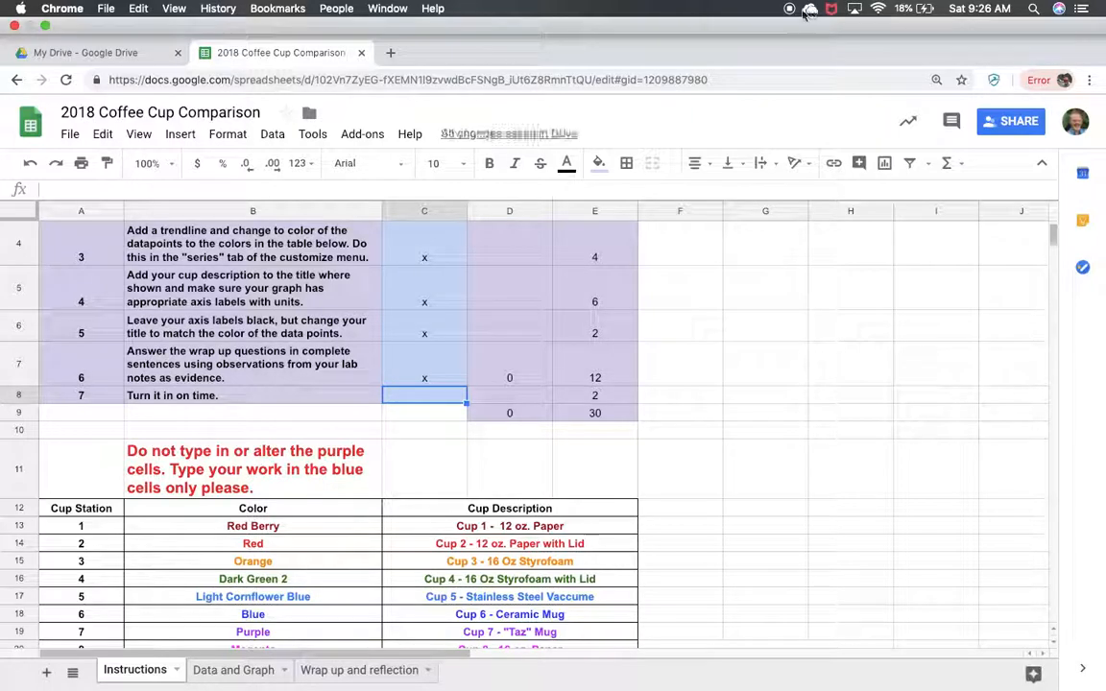